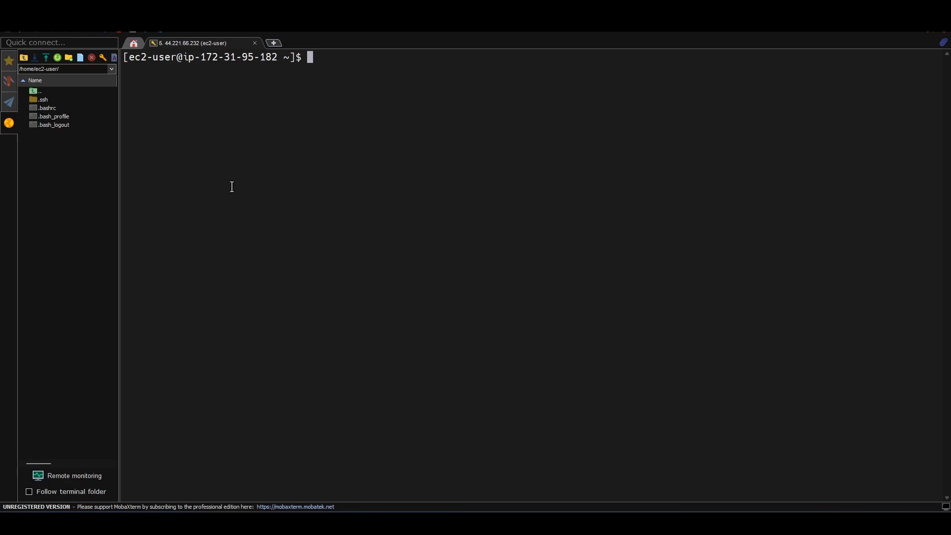
key("alt+Tab")
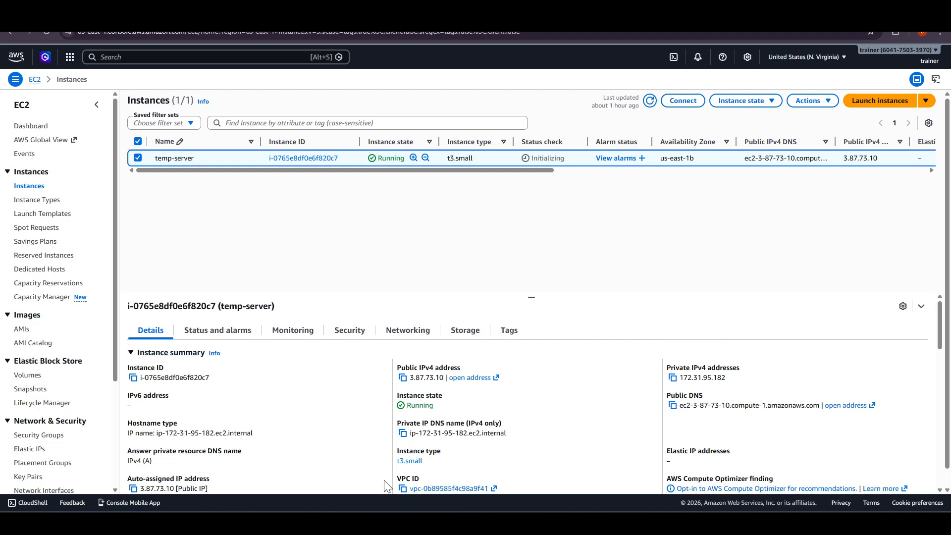
key("alt+Tab")
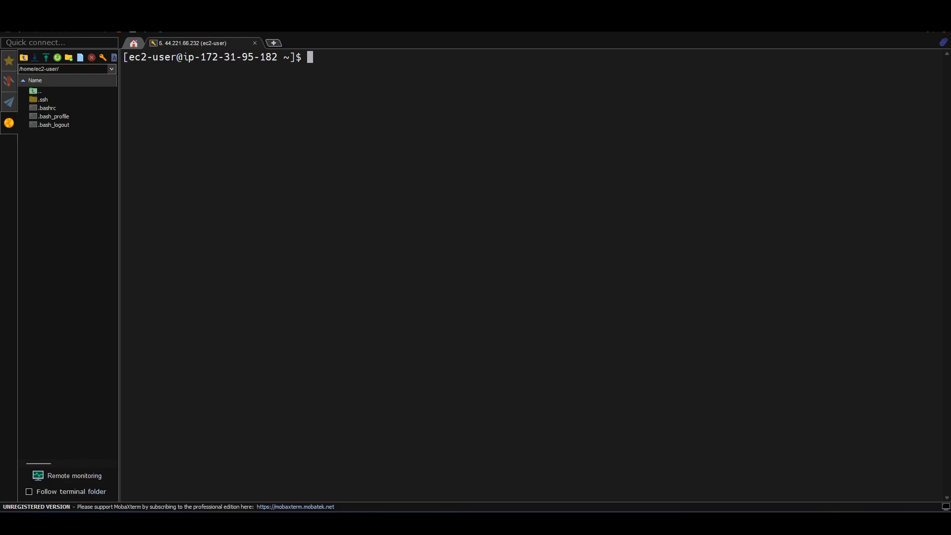
- Switch to the AWS console in the browser, search for the IAM service and open its list of users
mouse_move(72, 523)
key("alt+Tab")
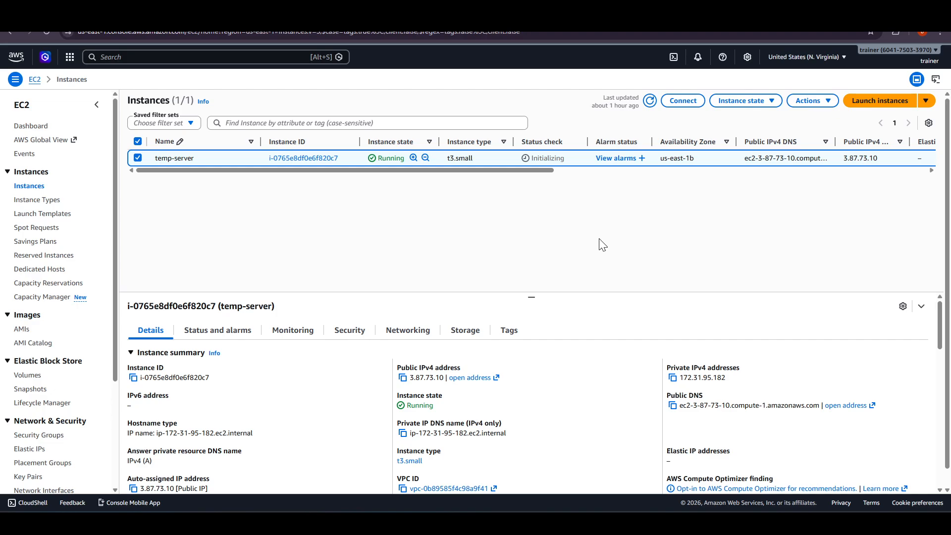
left_click(131, 57)
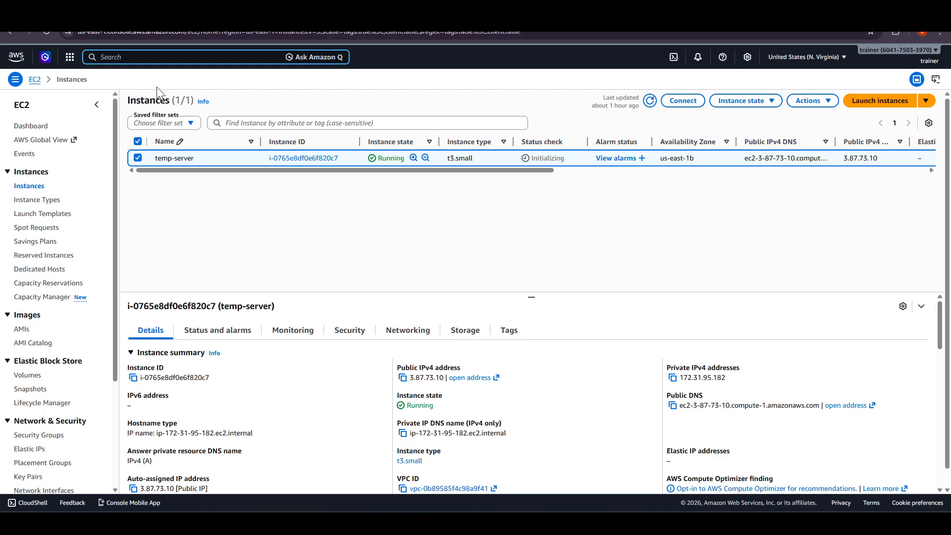
type("iam")
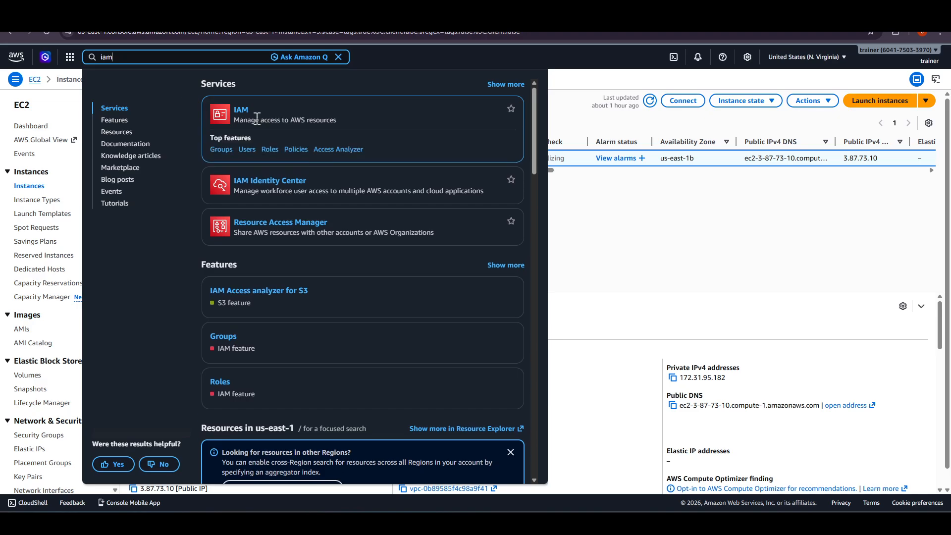
left_click(236, 114)
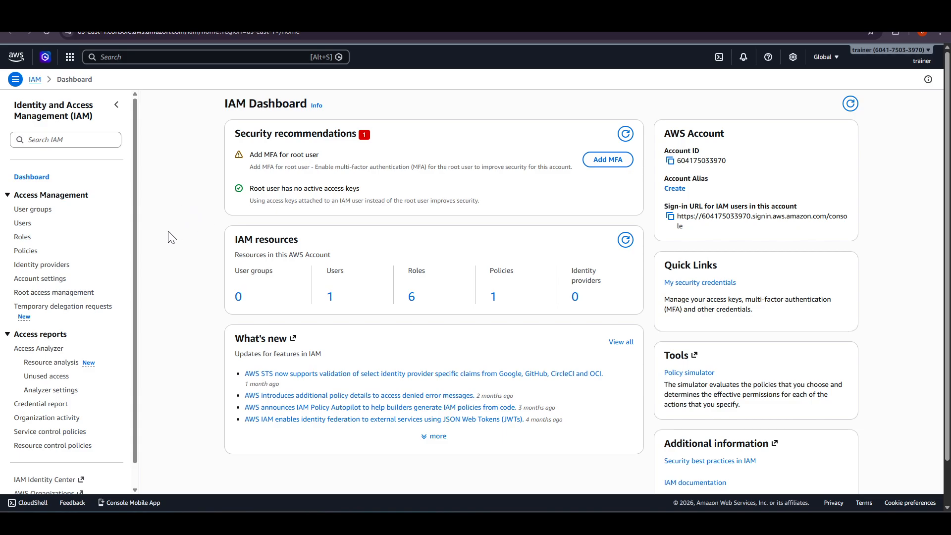
left_click(21, 223)
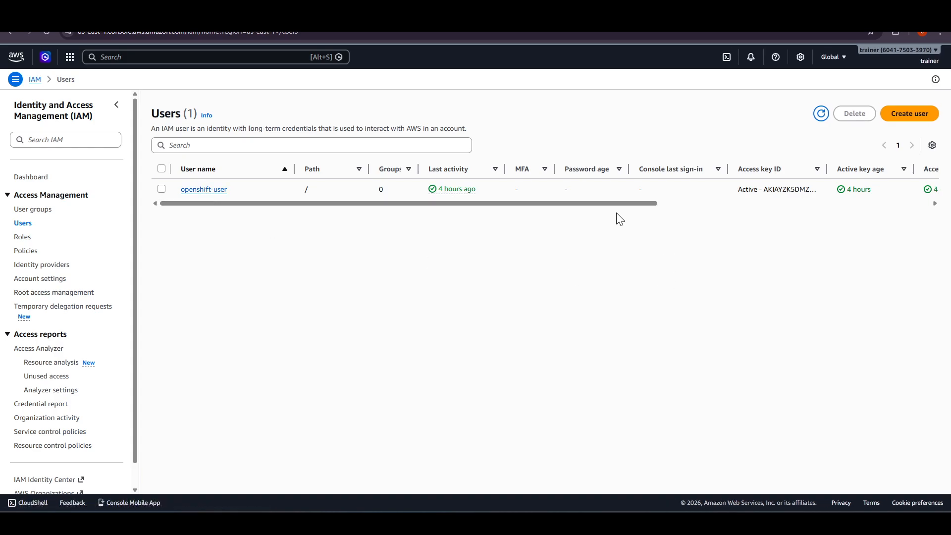
- Start creating an IAM user named openshit-admin-user without console access and continue to its permissions
left_click_drag(639, 204, 469, 193)
left_click(902, 118)
left_click(332, 185)
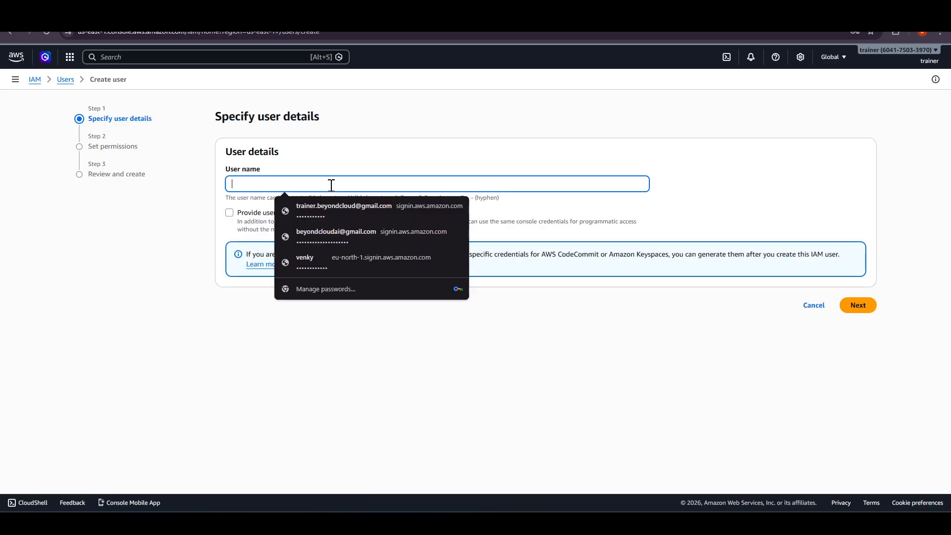
type("4")
key("BackSpace")
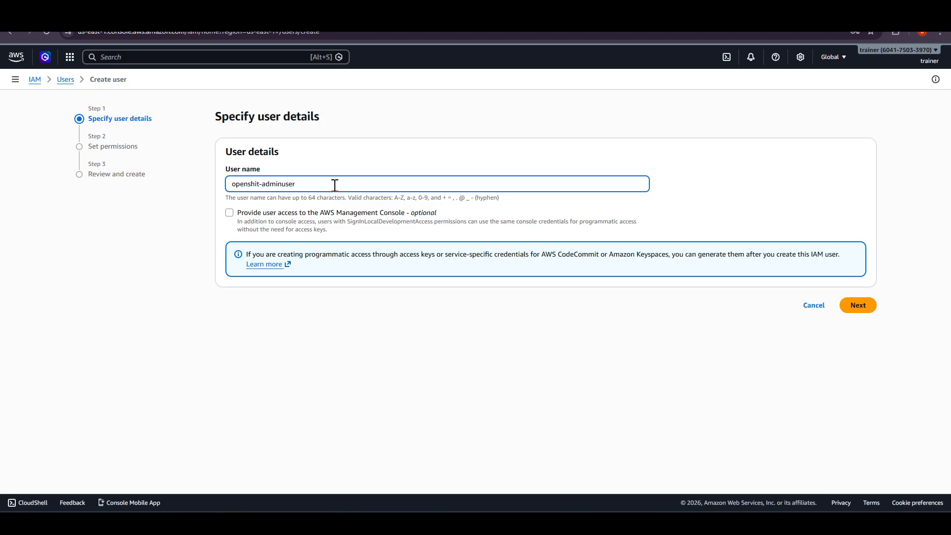
left_click(282, 185)
double_click(275, 183)
left_click_drag(849, 266, 774, 252)
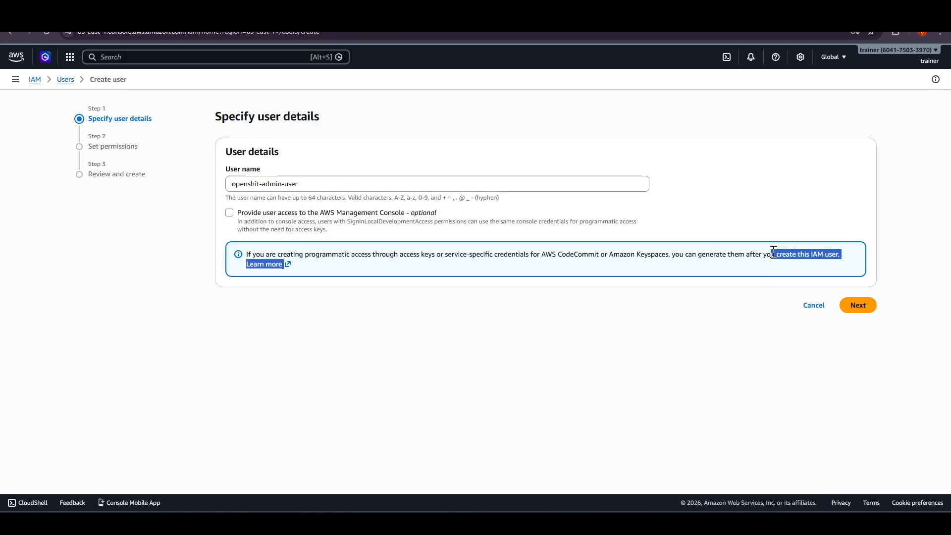
left_click(771, 273)
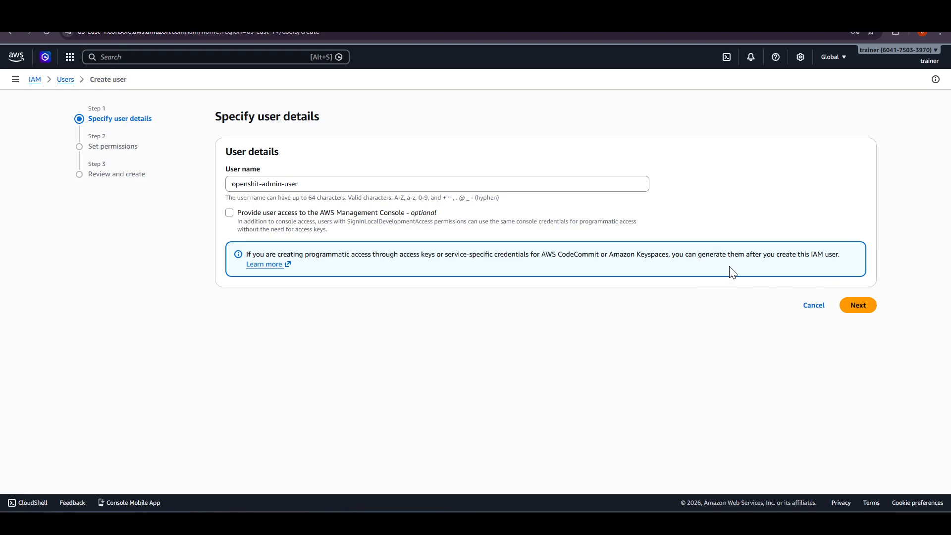
left_click(863, 305)
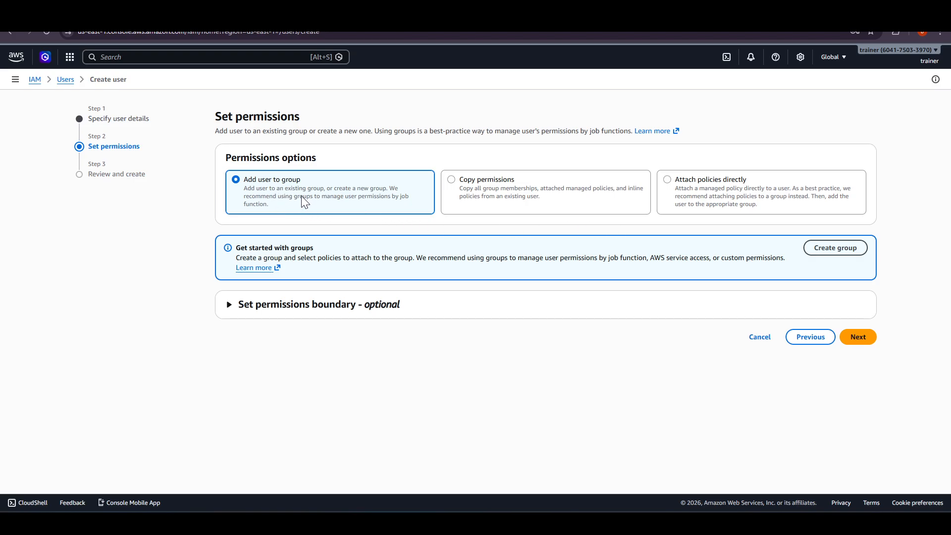
- Attach the AdministratorAccess policy directly to the new user and continue to the review stage
left_click(572, 193)
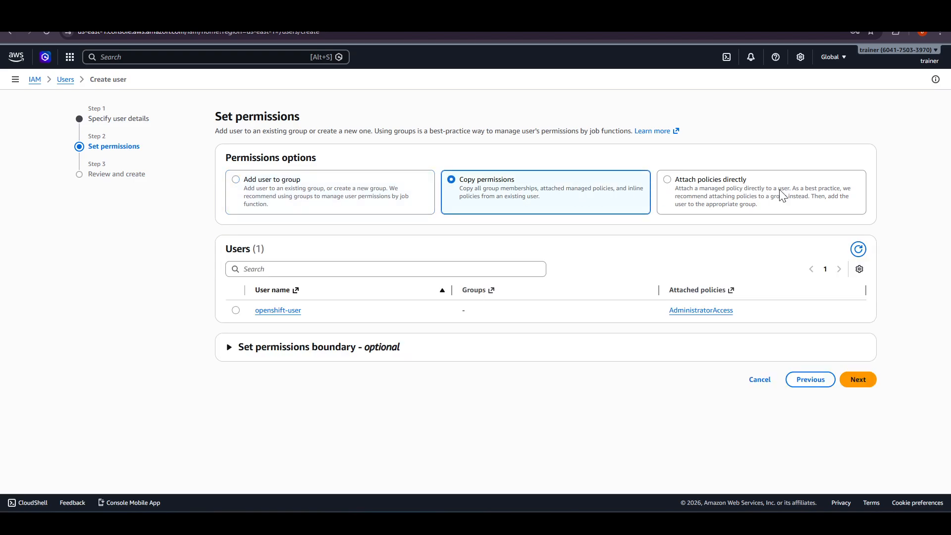
left_click(781, 195)
left_click(579, 198)
left_click(727, 191)
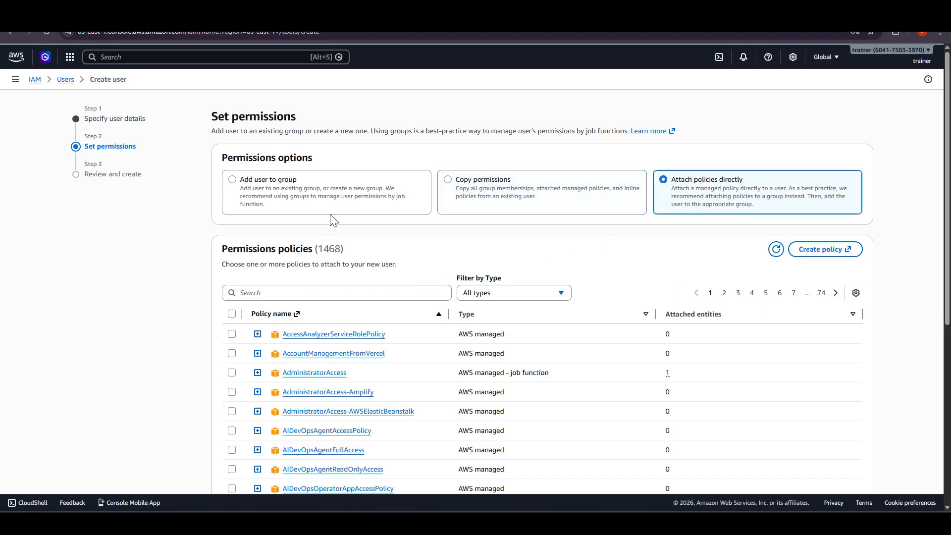
left_click(315, 294)
type("ad")
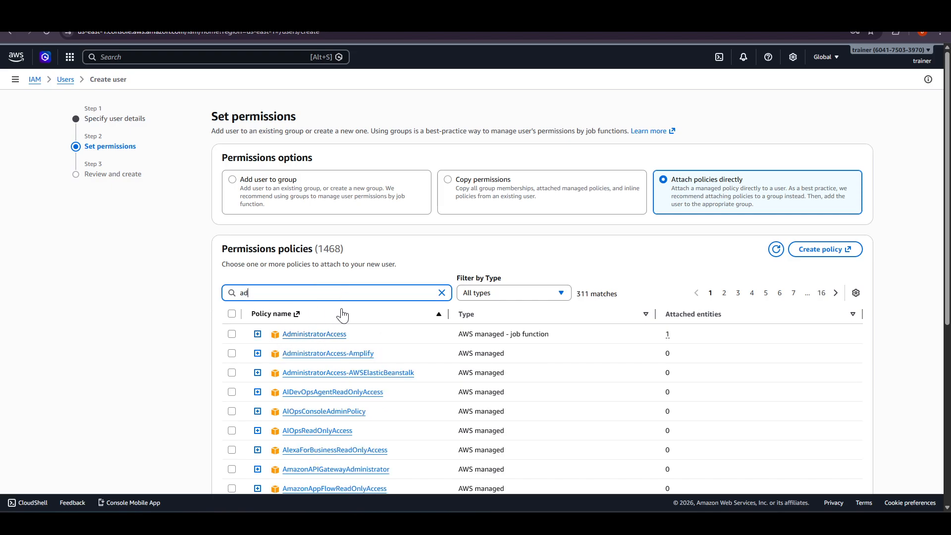
left_click(231, 334)
scroll(864, 316, "down", 6)
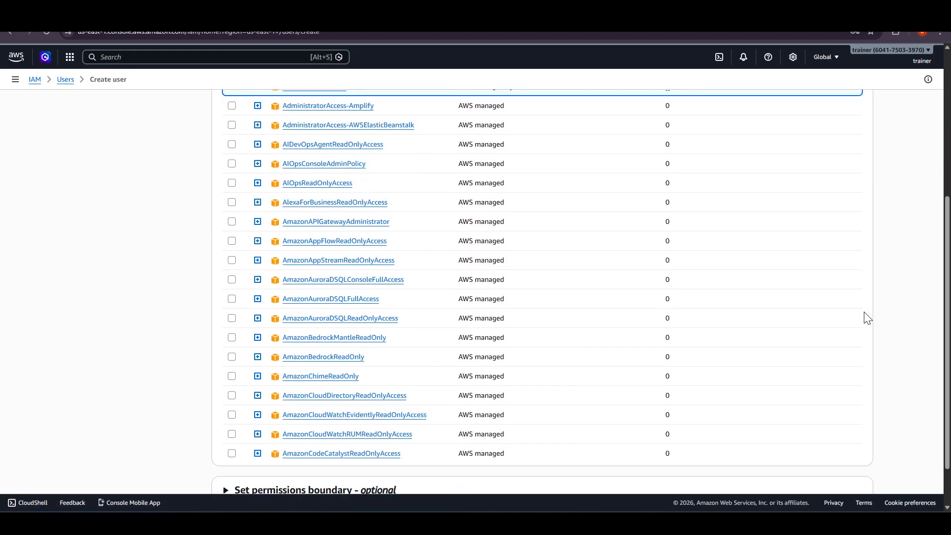
left_click(853, 466)
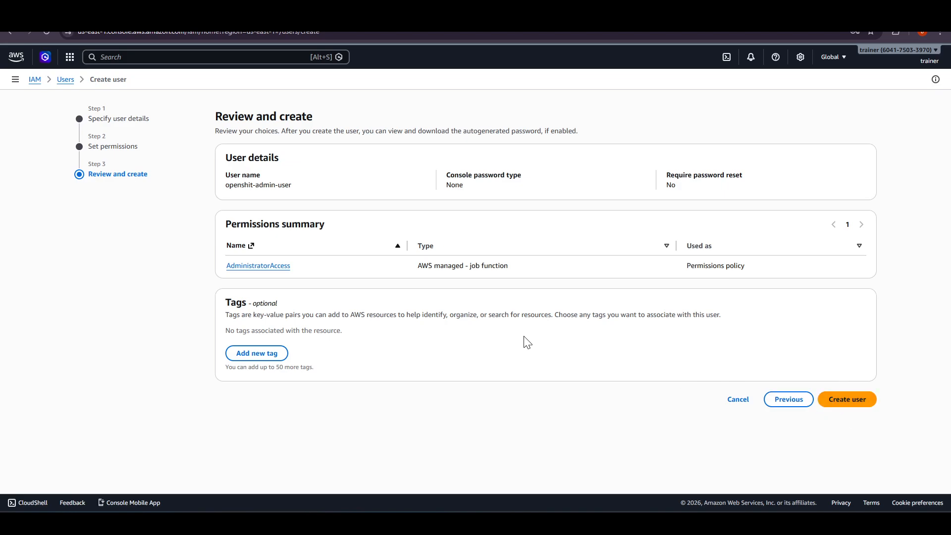
- Add a tag with key user-domain and value Admin-awscli, and create the user
left_click(276, 353)
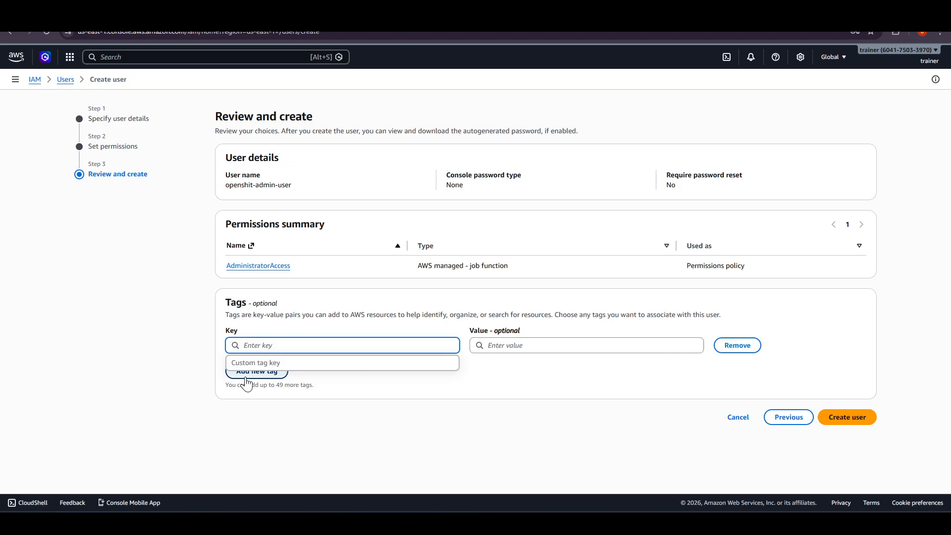
type("user")
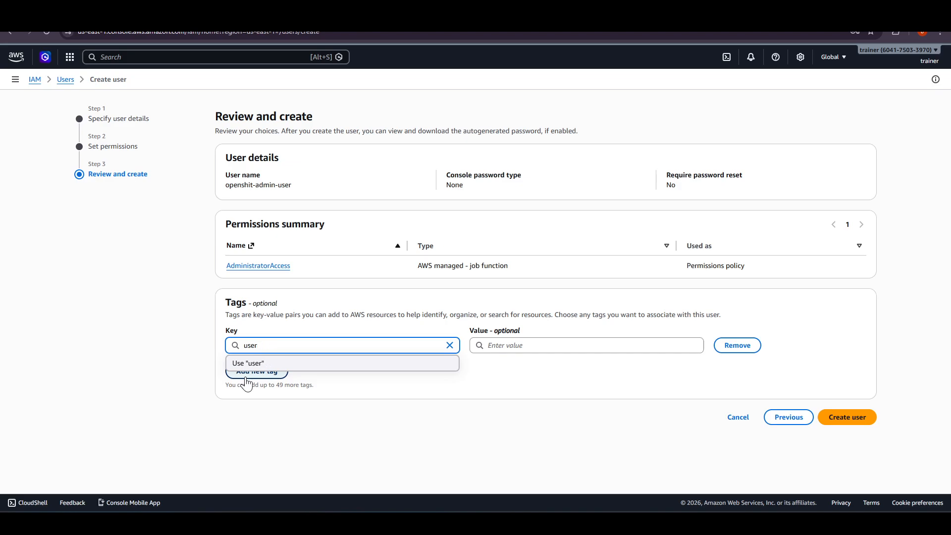
type("-domain")
key("Tab")
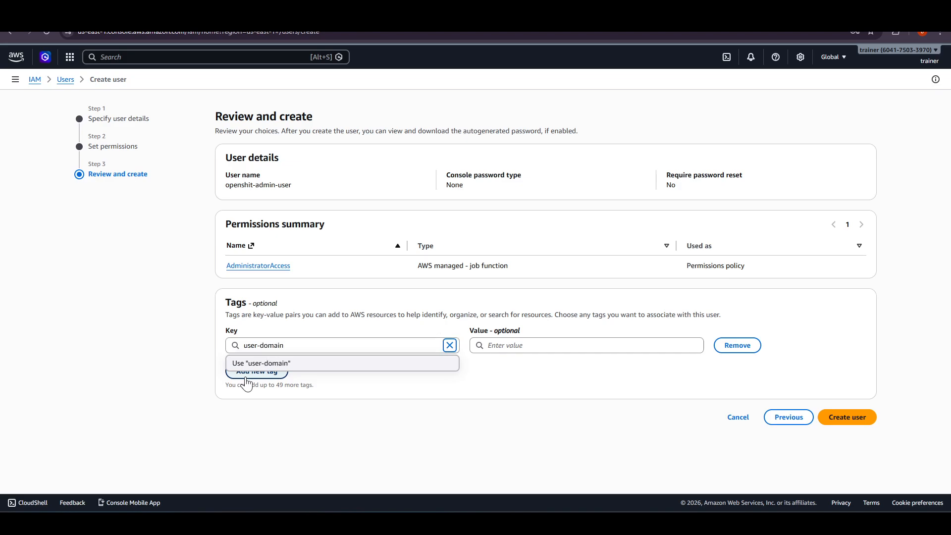
key("Tab")
type("Ad")
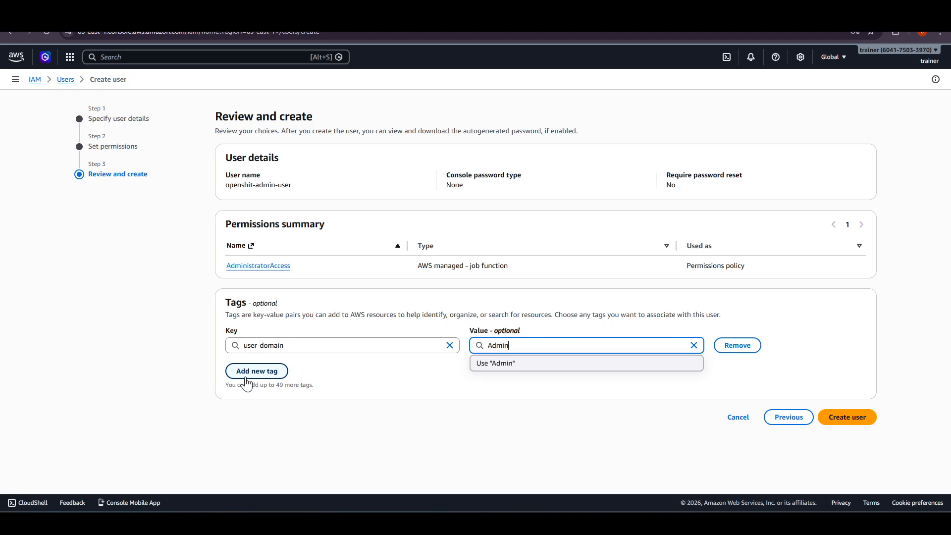
type("min-program")
left_click(841, 299)
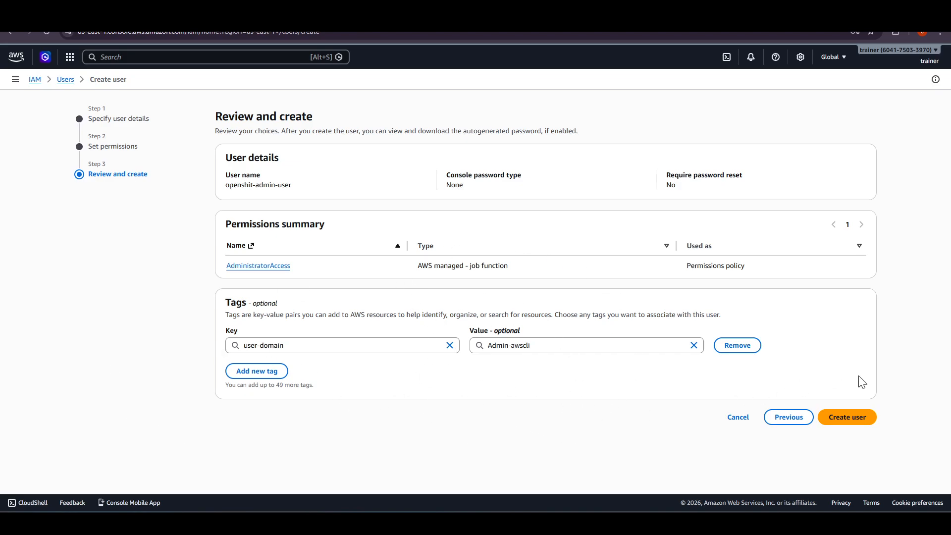
left_click(862, 419)
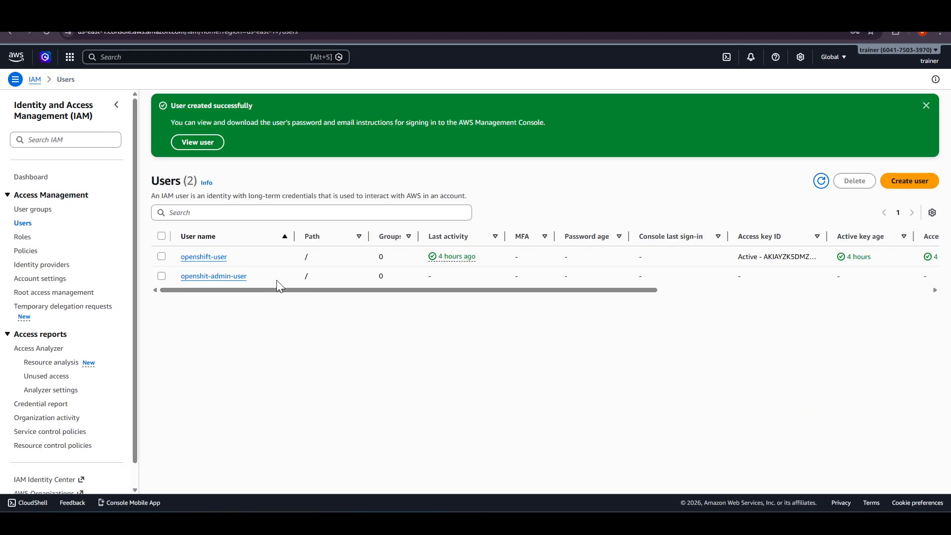
- Delete the user openshift-user, deactivating its access key first and confirming the deletion, and refresh the user list
left_click(162, 256)
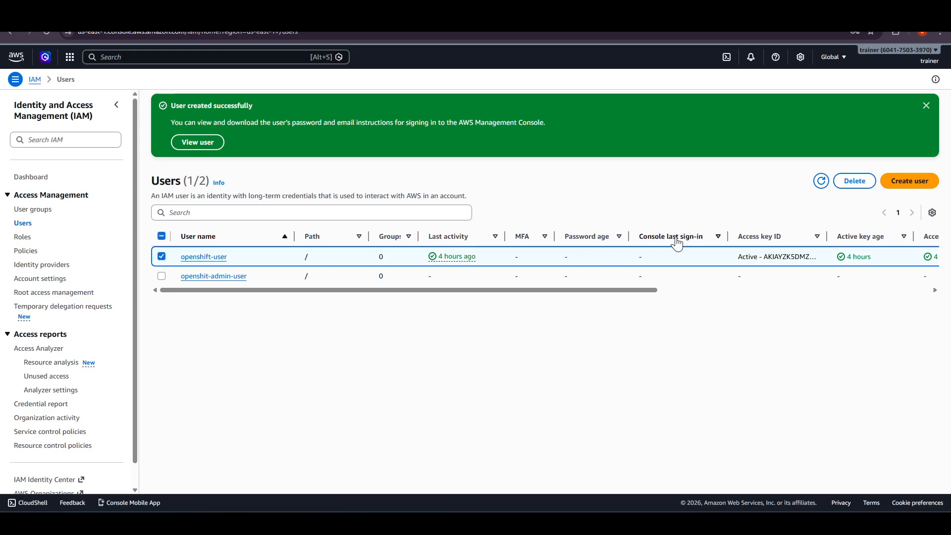
left_click(852, 185)
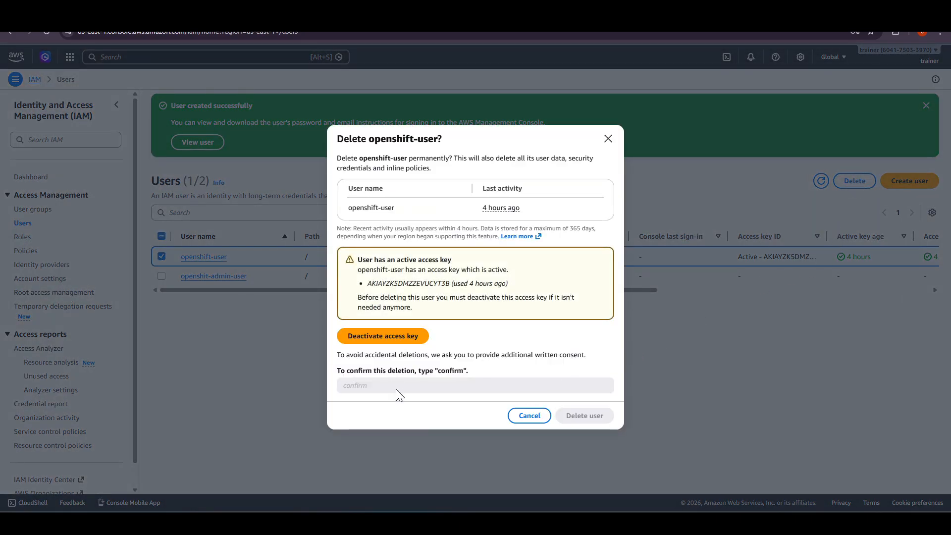
left_click(394, 337)
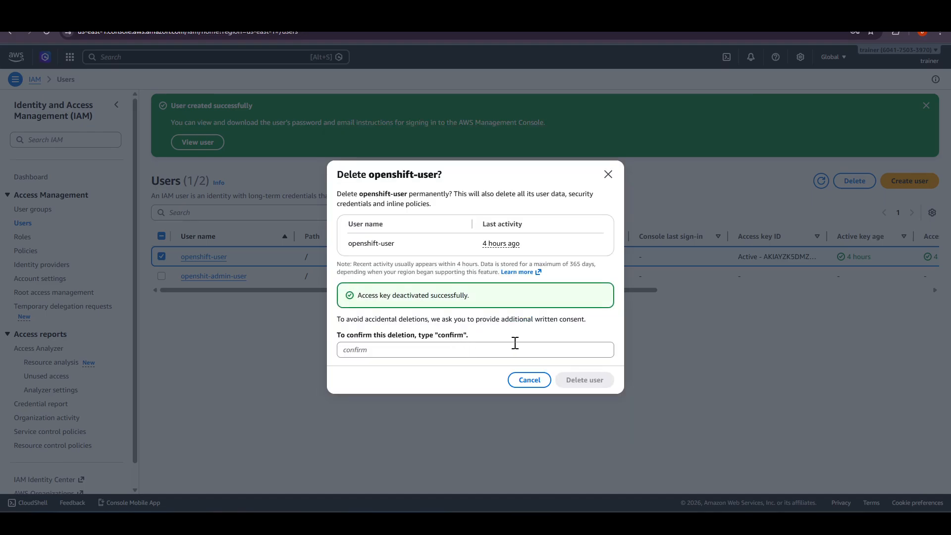
left_click(488, 347)
type("confirm")
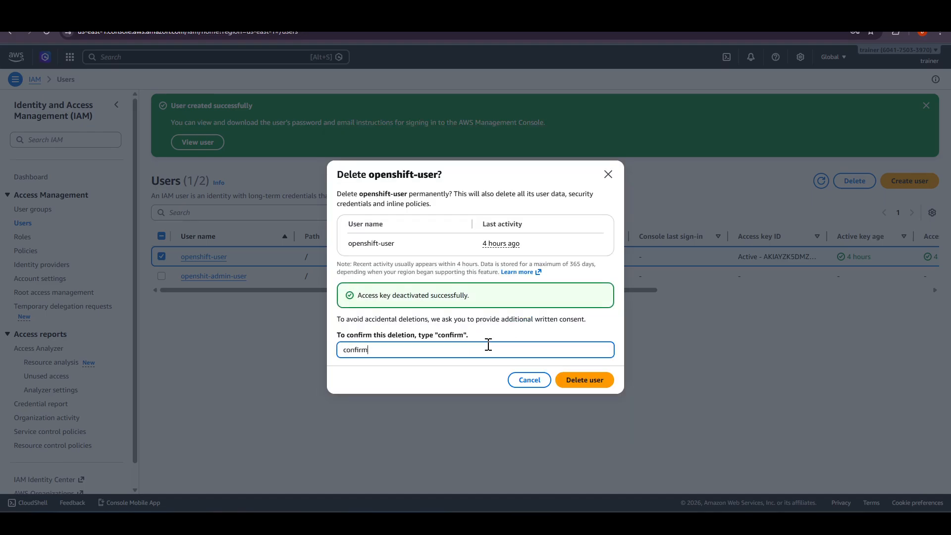
left_click(593, 379)
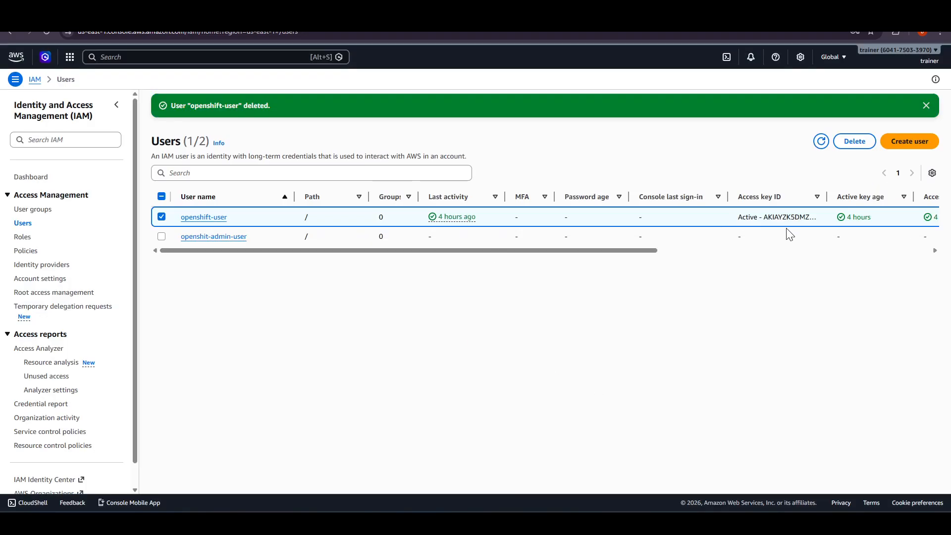
left_click(821, 141)
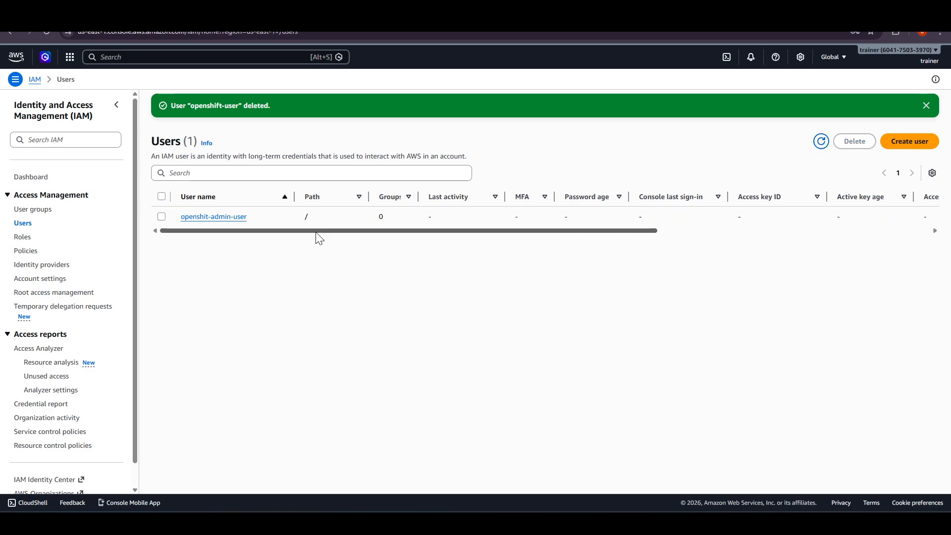
- Open the details of openshit-admin-user and review its summary and permissions policies
left_click(235, 218)
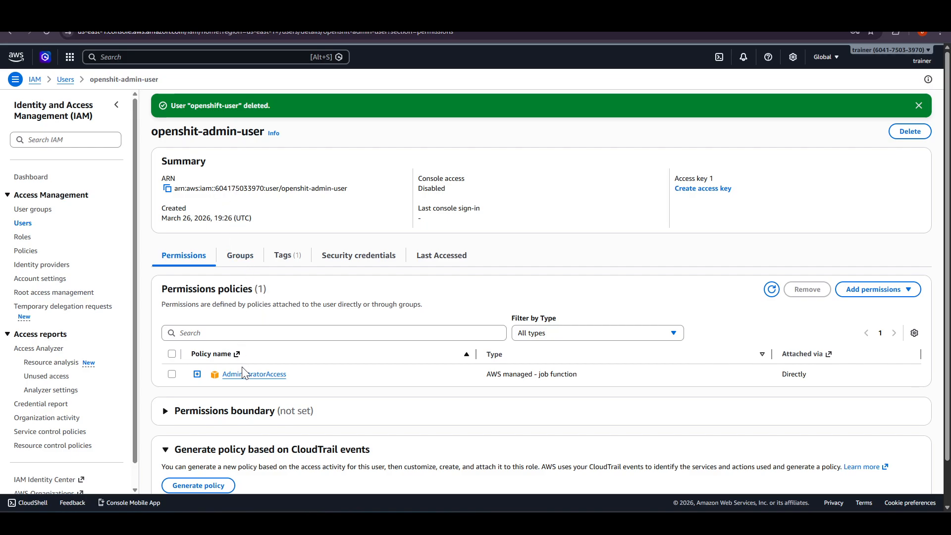
triple_click(217, 132)
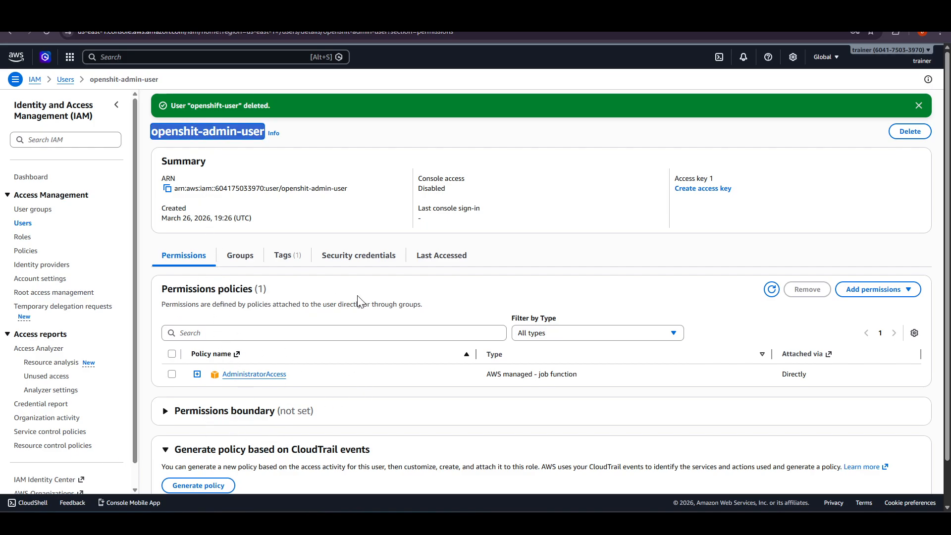
scroll(441, 366, "down", 1)
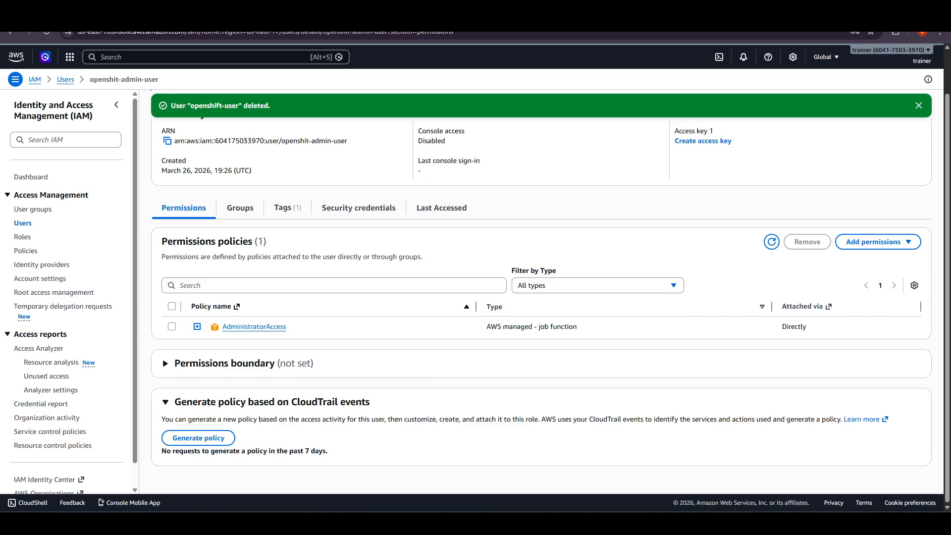
scroll(441, 238, "up", 1)
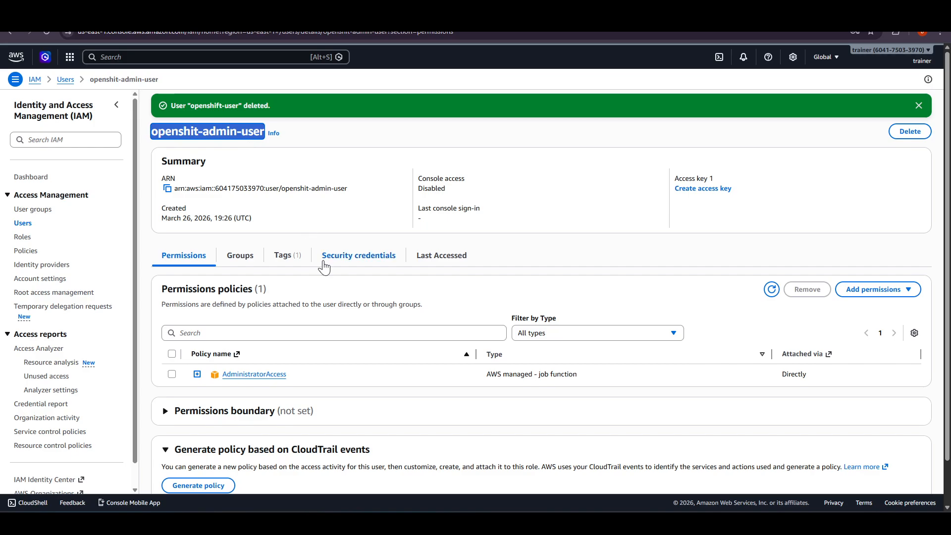
- Open the security credentials of openshit-admin-user and look through its MFA, access key, API key, SSH key and certificate sections
left_click(358, 257)
scroll(450, 270, "down", 3)
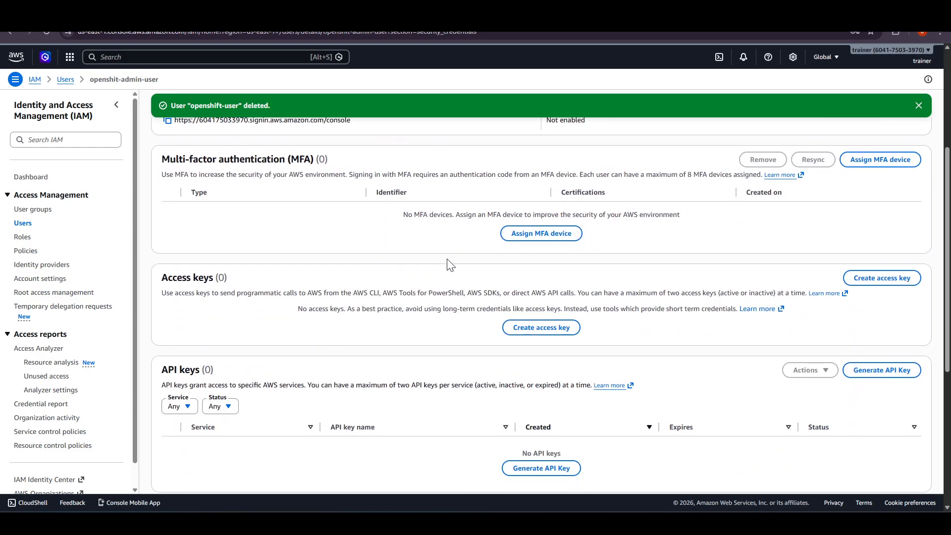
scroll(446, 258, "up", 2)
scroll(447, 258, "down", 2)
scroll(511, 230, "down", 5)
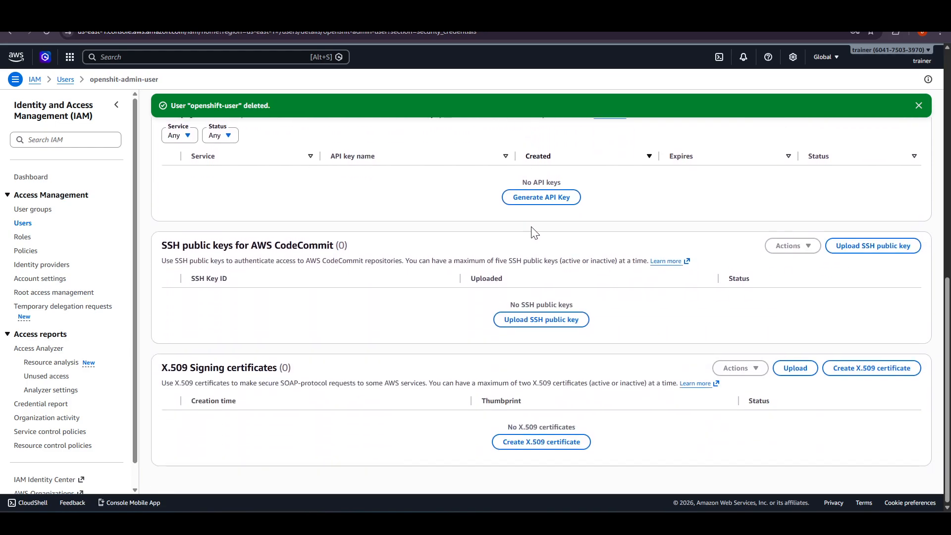
- Review the X.509 certificate, SSH public key, API key, access key and MFA sections of the user's security credentials
triple_click(219, 383)
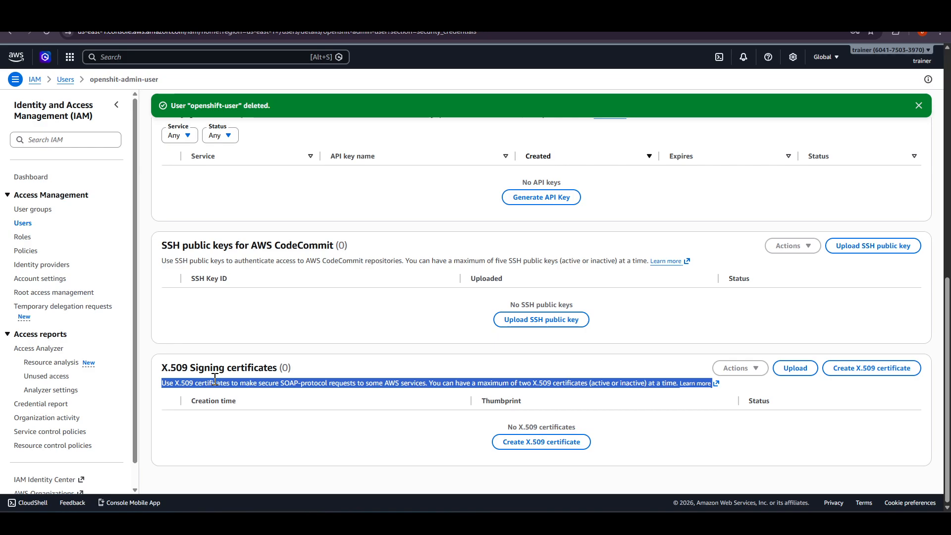
double_click(216, 368)
scroll(444, 367, "up", 2)
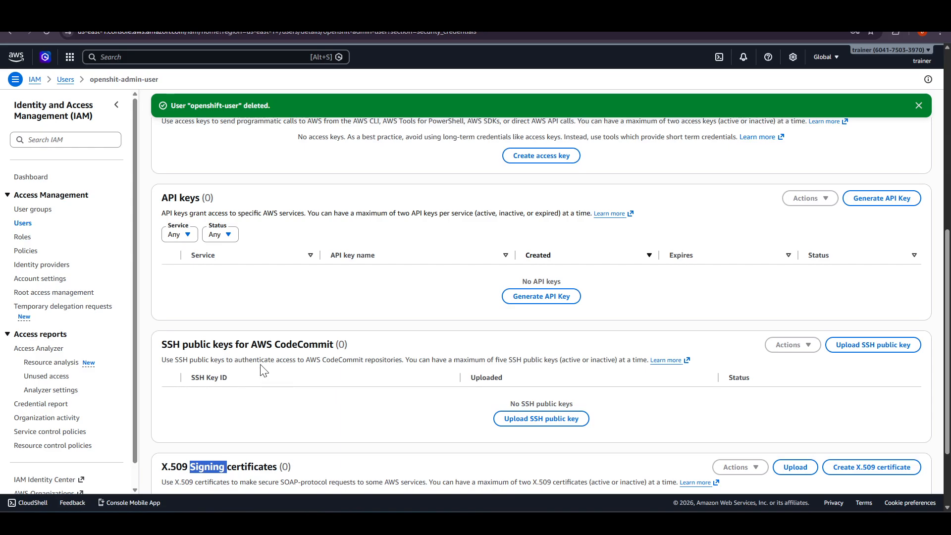
triple_click(250, 344)
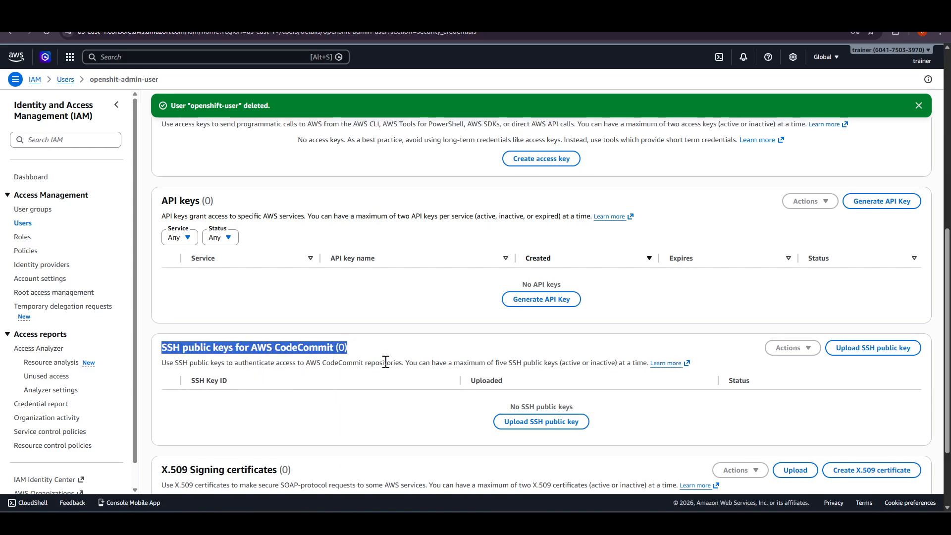
scroll(267, 364, "up", 2)
left_click(194, 296)
triple_click(193, 296)
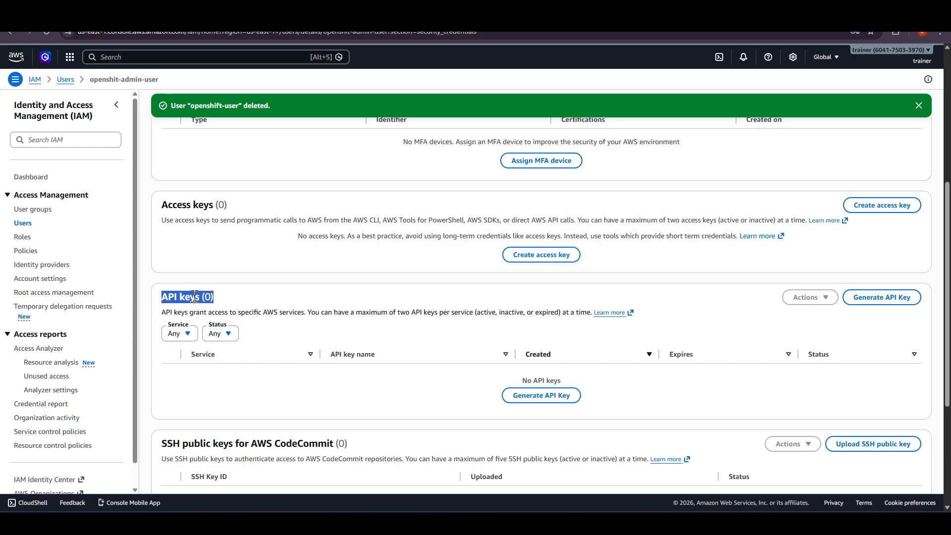
scroll(274, 348, "up", 1)
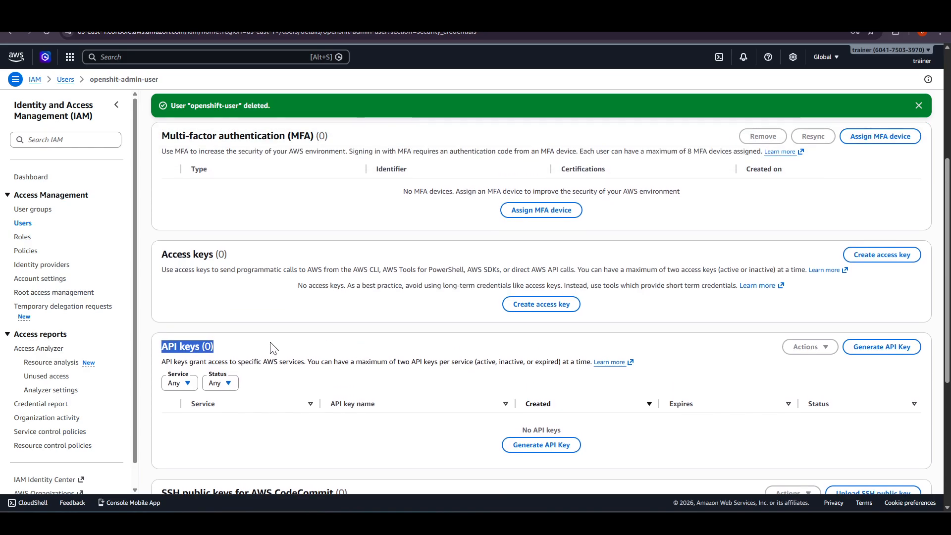
triple_click(199, 254)
scroll(399, 303, "up", 3)
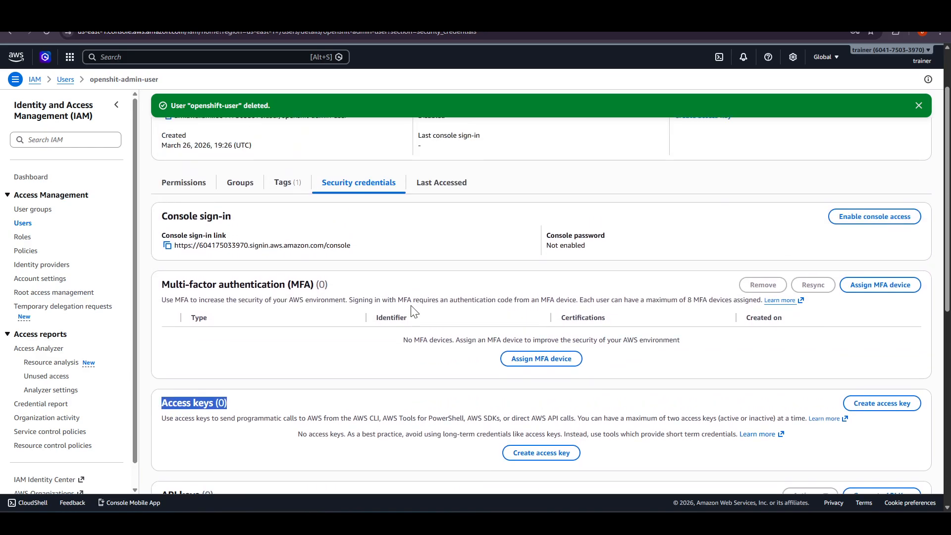
triple_click(196, 284)
- Read the Access keys section's description of programmatic access through the AWS CLI, PowerShell tools, SDKs and API calls
scroll(388, 327, "down", 3)
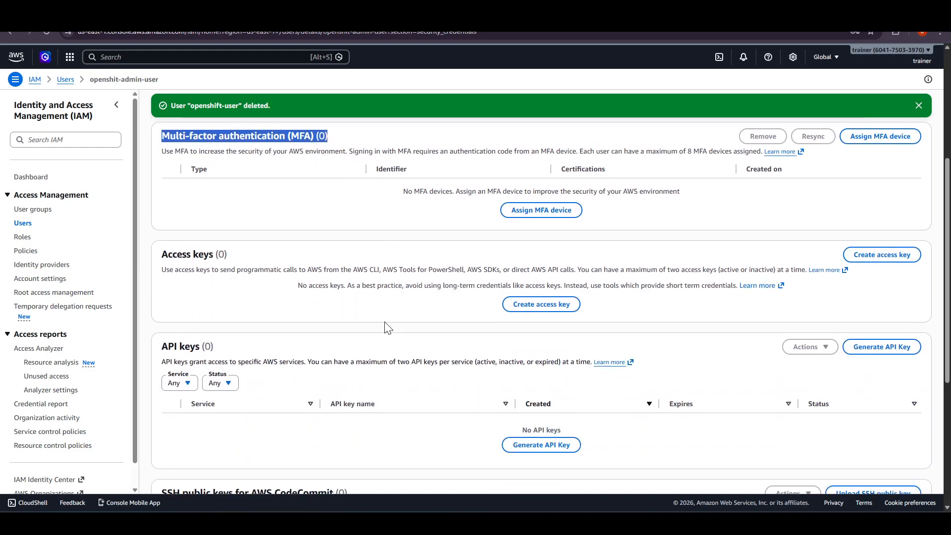
scroll(396, 322, "up", 3)
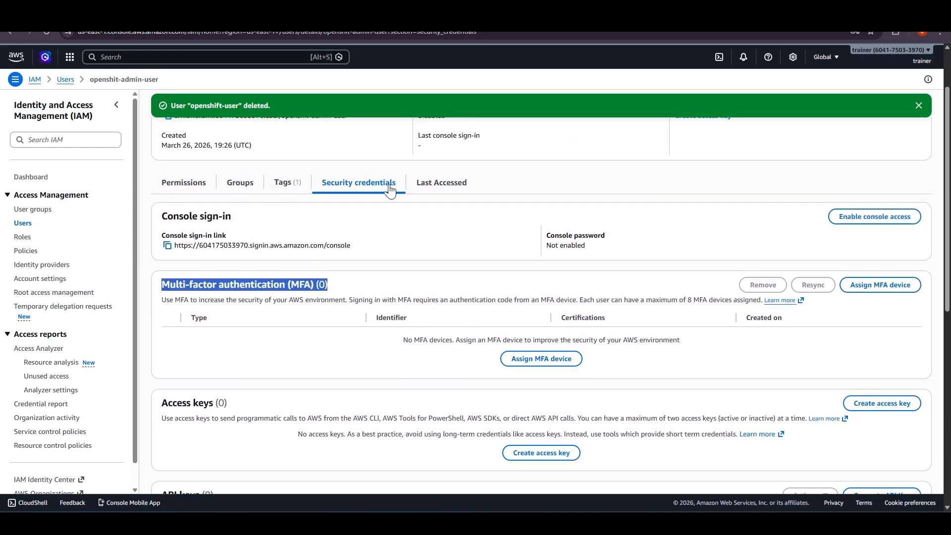
scroll(397, 357, "down", 5)
scroll(287, 234, "up", 2)
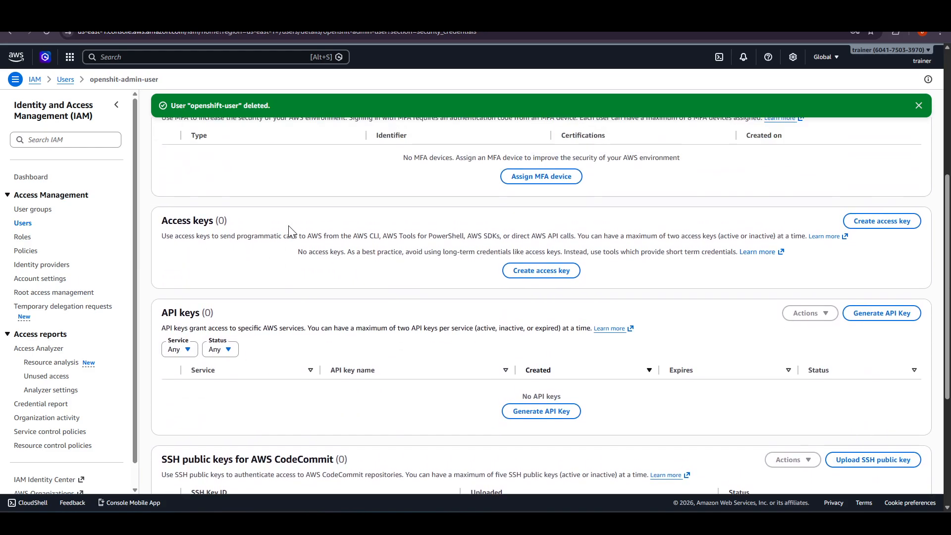
triple_click(190, 257)
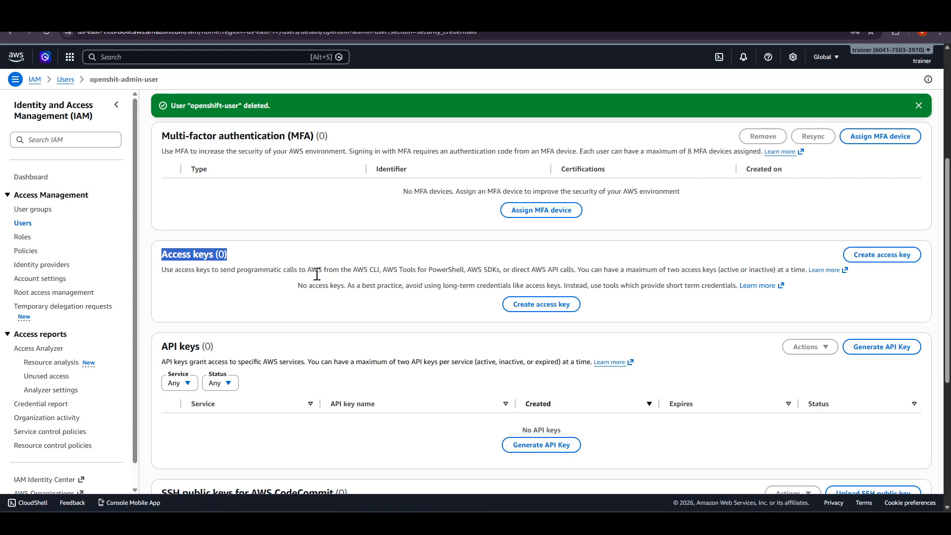
left_click_drag(354, 271, 717, 274)
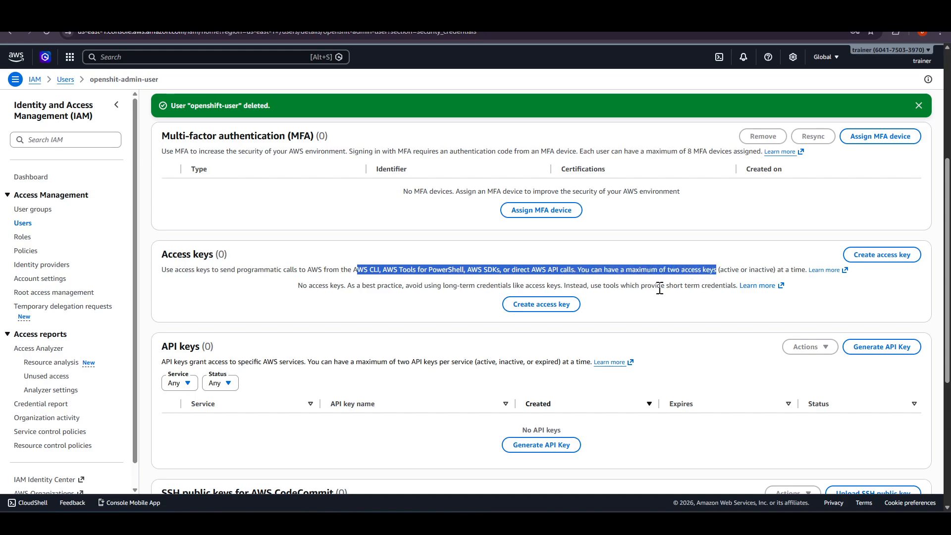
triple_click(191, 256)
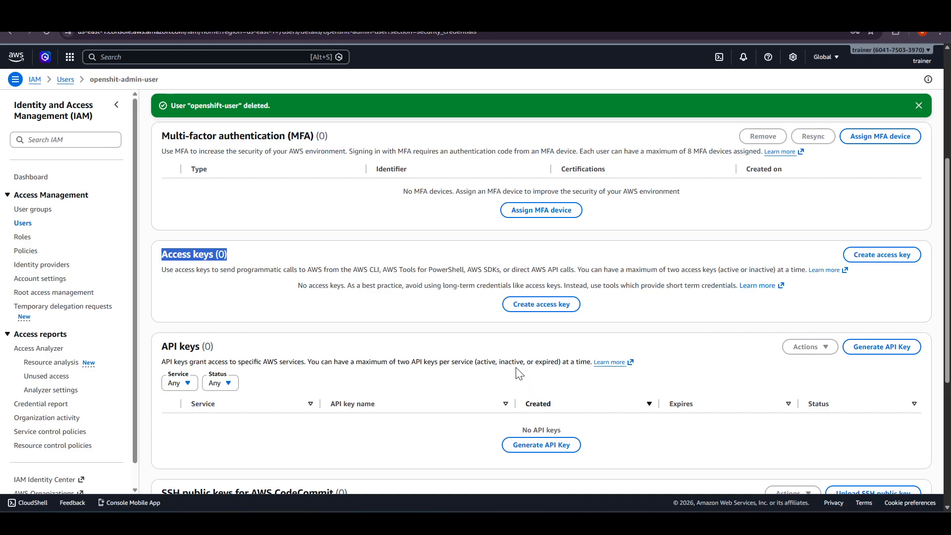
- Start a new access key for openshit-admin-user with the Command Line Interface (CLI) use case, acknowledge the recommendation and proceed
left_click(552, 305)
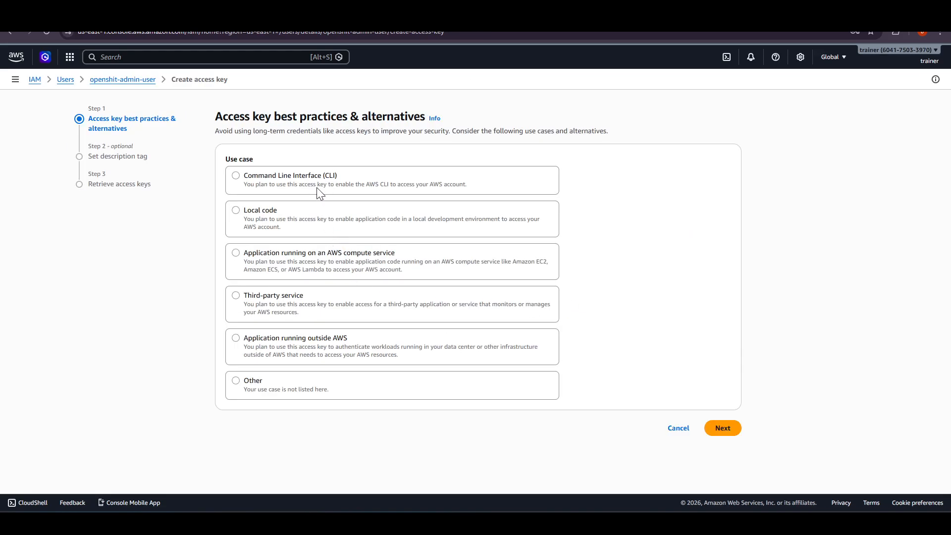
left_click(323, 189)
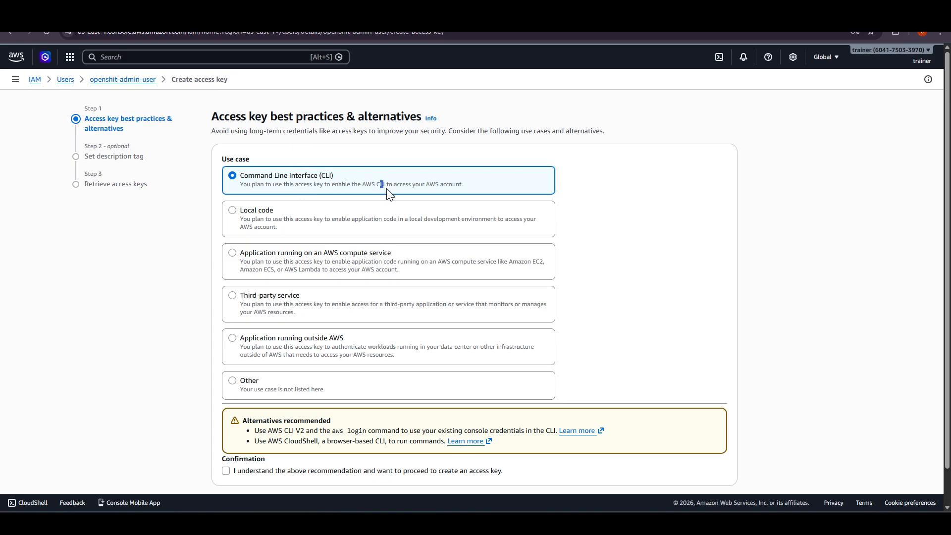
left_click_drag(381, 184, 411, 184)
scroll(658, 265, "down", 1)
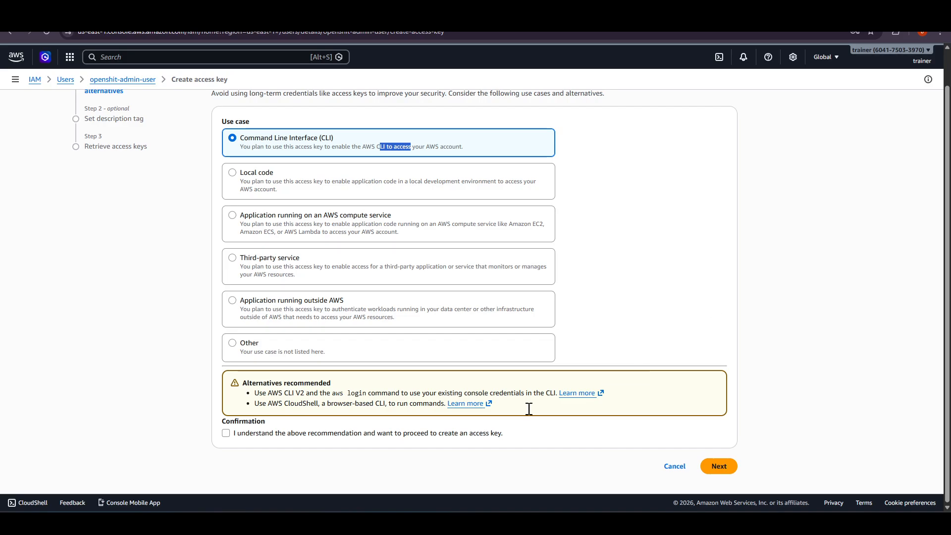
left_click(232, 434)
left_click_drag(349, 434, 407, 435)
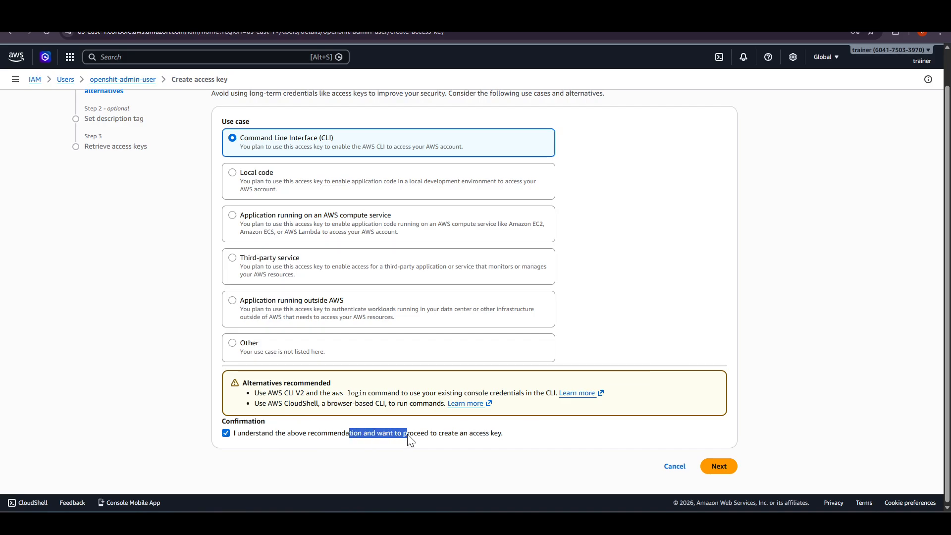
left_click(485, 440)
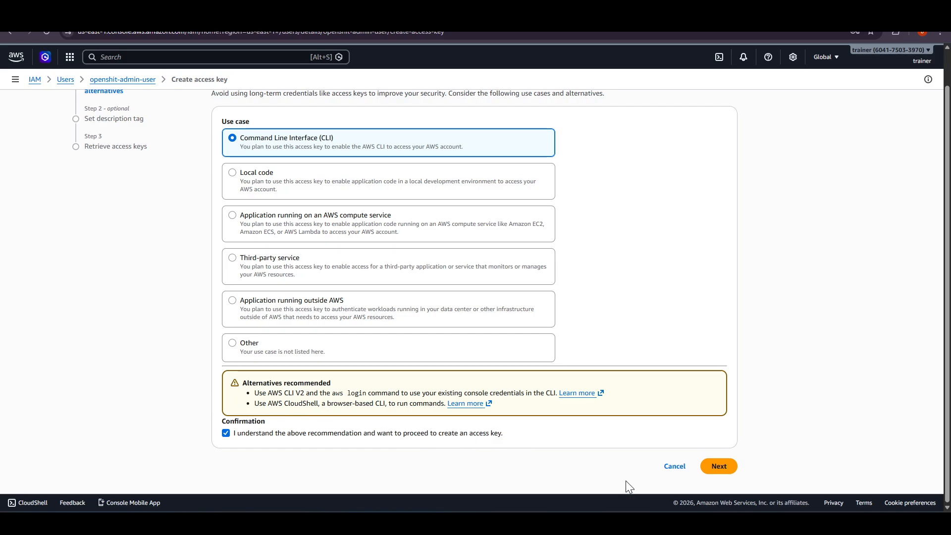
left_click(719, 466)
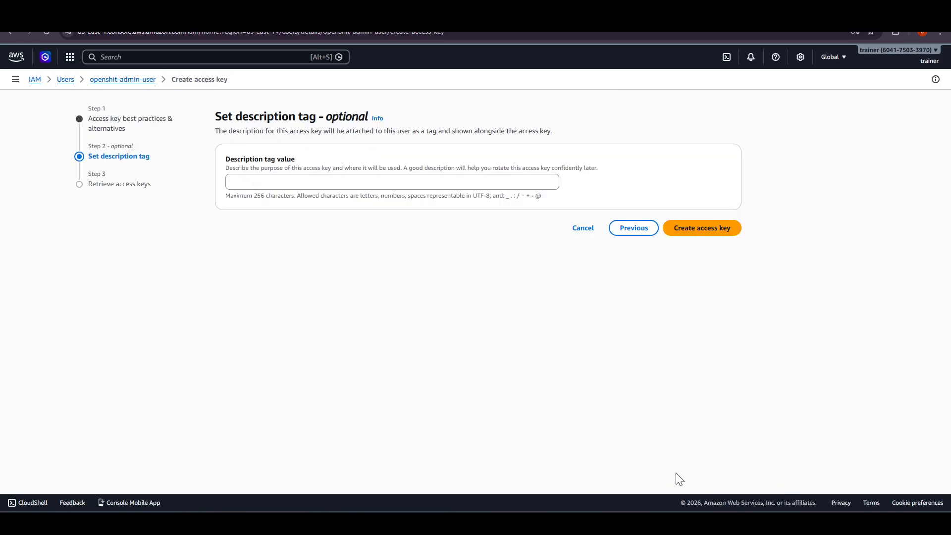
- Create the access key with an empty description tag, copy its access key ID and secret access key, and finish
left_click(292, 186)
left_click(724, 239)
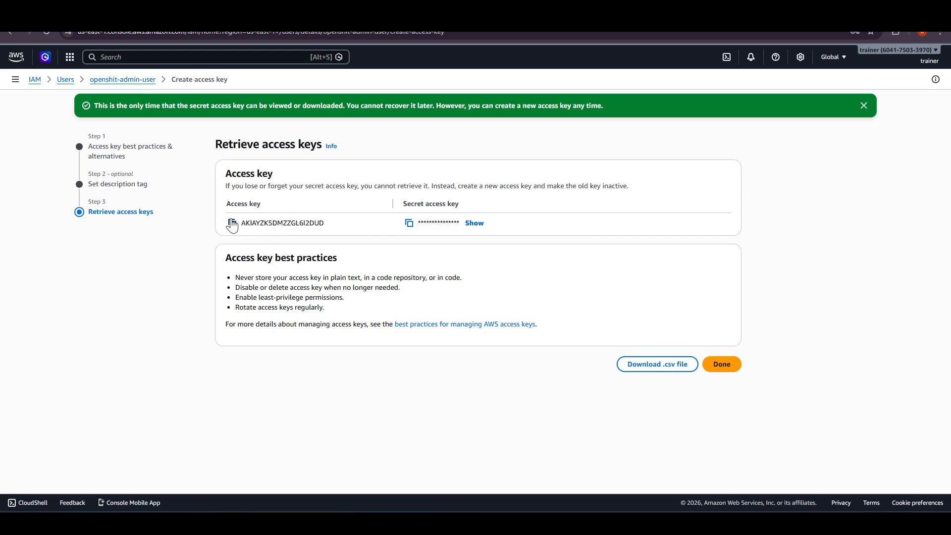
left_click(233, 223)
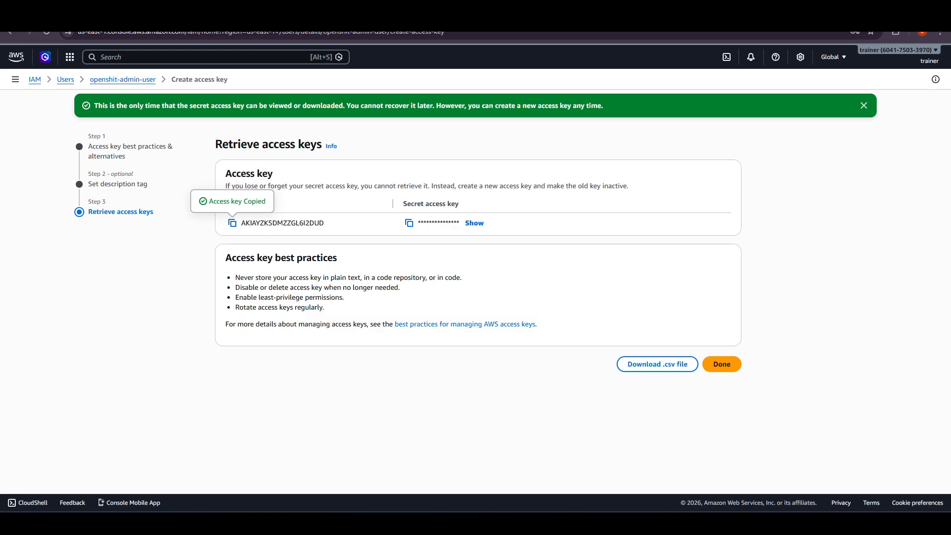
left_click(410, 223)
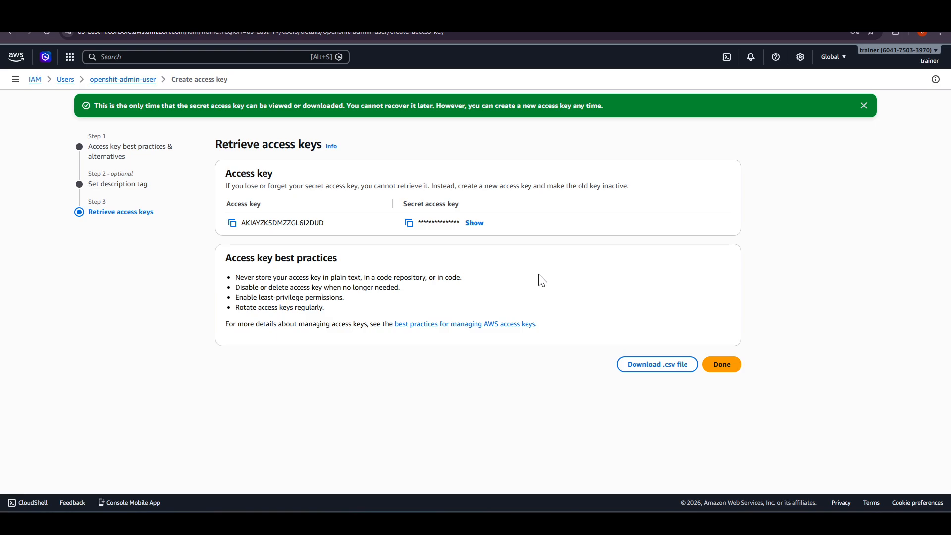
left_click(721, 365)
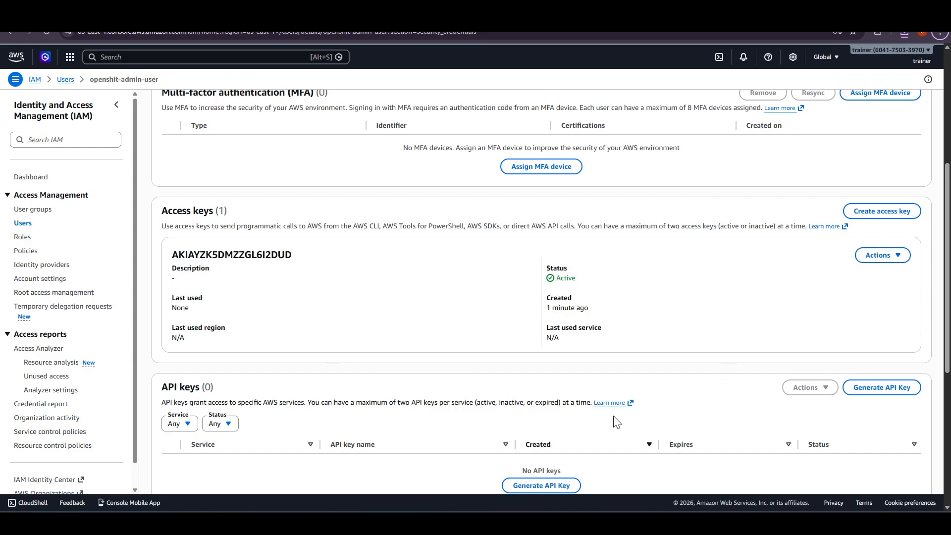
- Review the new access key's status, usage details and available actions, as well as the user summary
double_click(241, 227)
left_click_drag(168, 256, 666, 336)
left_click(666, 335)
left_click(880, 255)
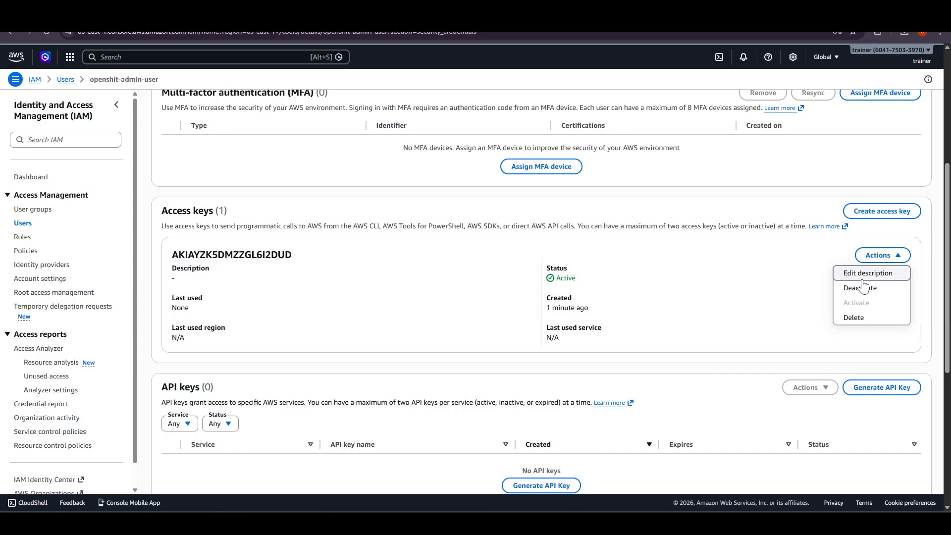
left_click(693, 299)
scroll(159, 124, "up", 5)
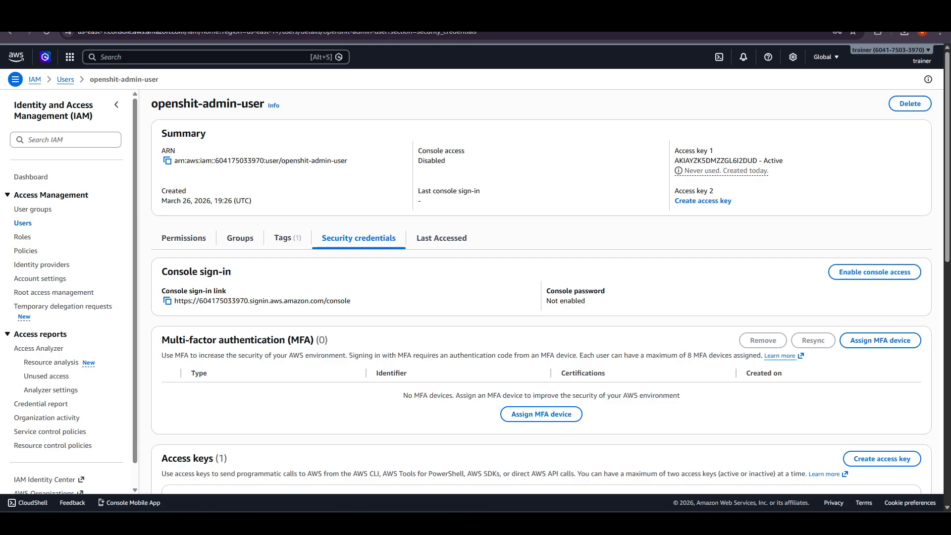
- Switch to the MobaXterm terminal session on the EC2 server and run aws configure
left_click(163, 475)
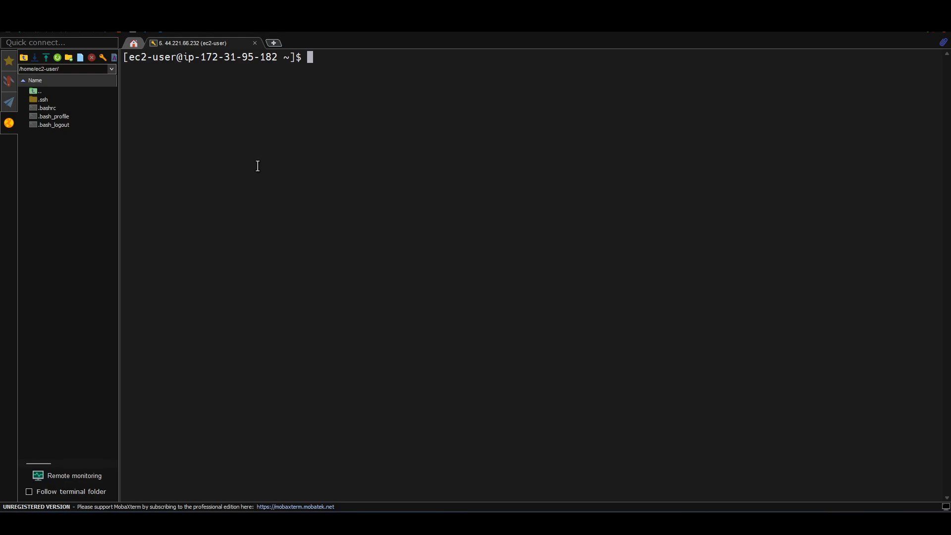
type("aws config")
key("Return")
key("Up")
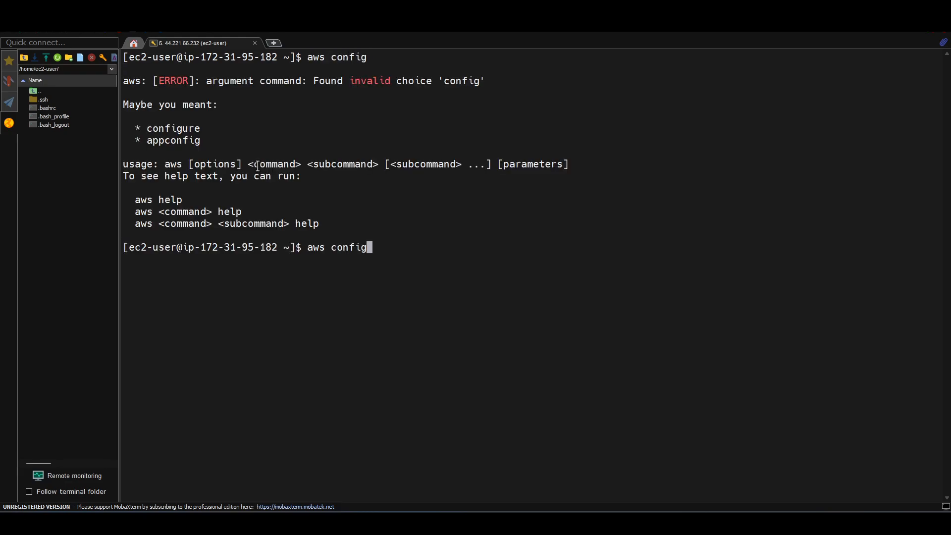
key("BackSpace")
type("gure")
key("Return")
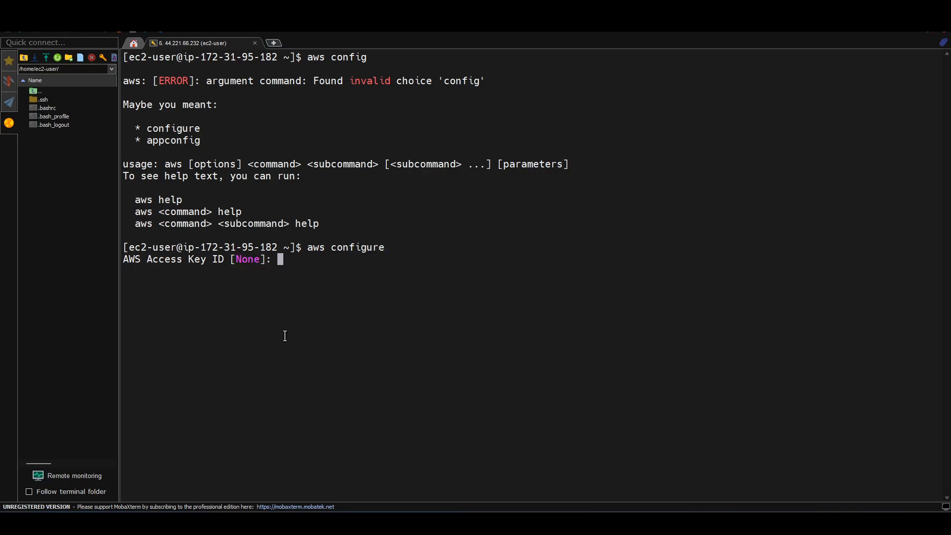
- Paste the AWS access key ID and the secret access key at their aws configure prompts and submit each
double_click(230, 247)
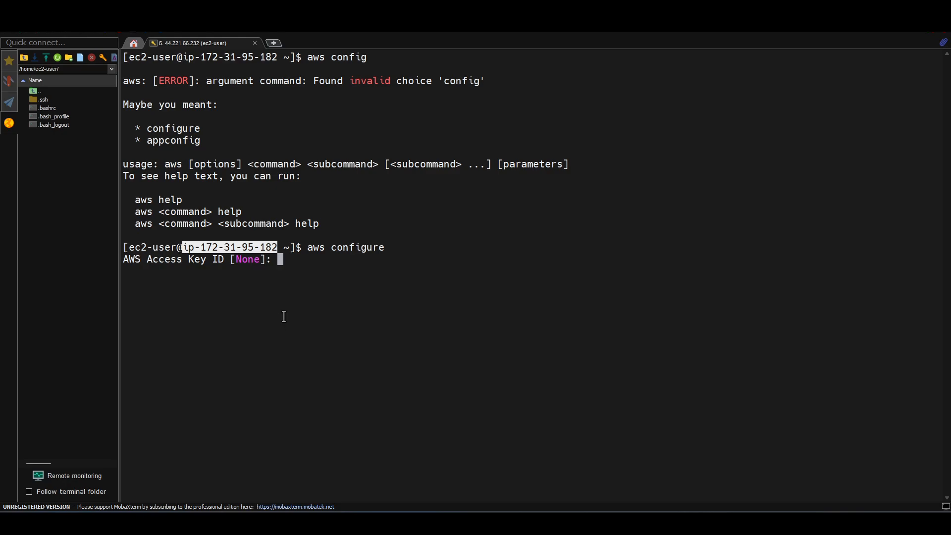
left_click(186, 261)
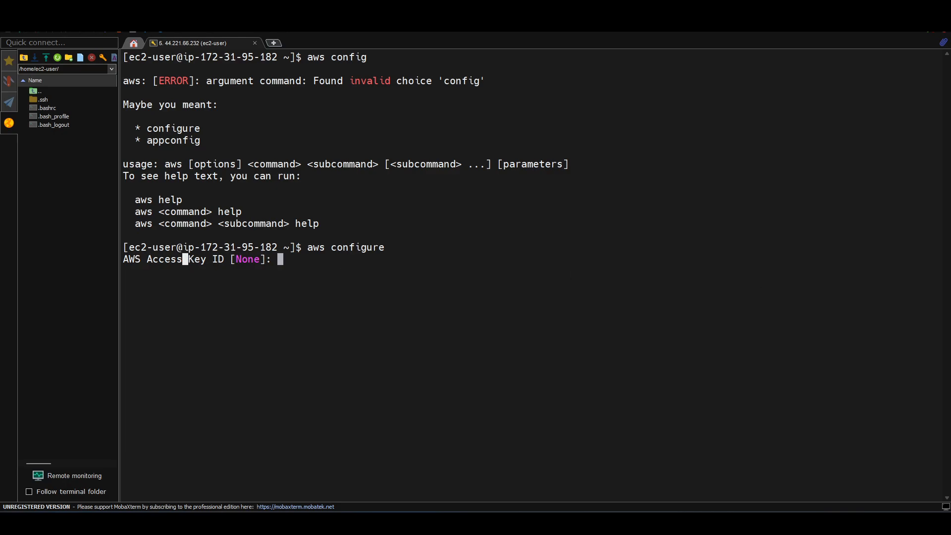
right_click(397, 315)
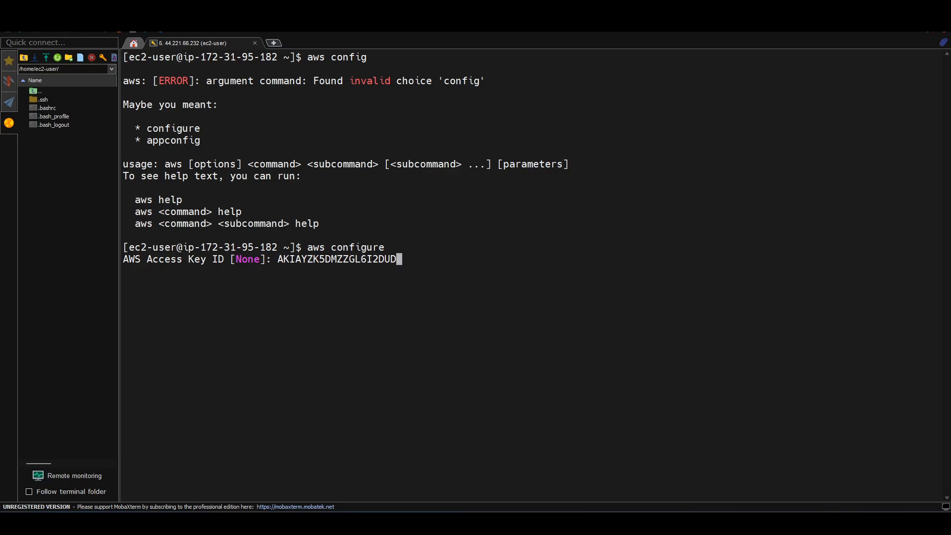
key("alt+Tab")
scroll(518, 372, "down", 3)
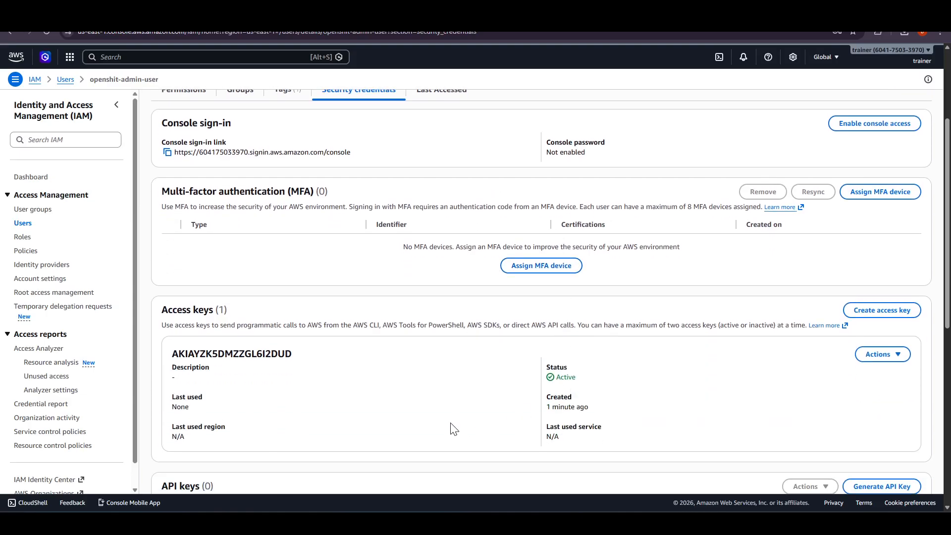
key("alt+Tab")
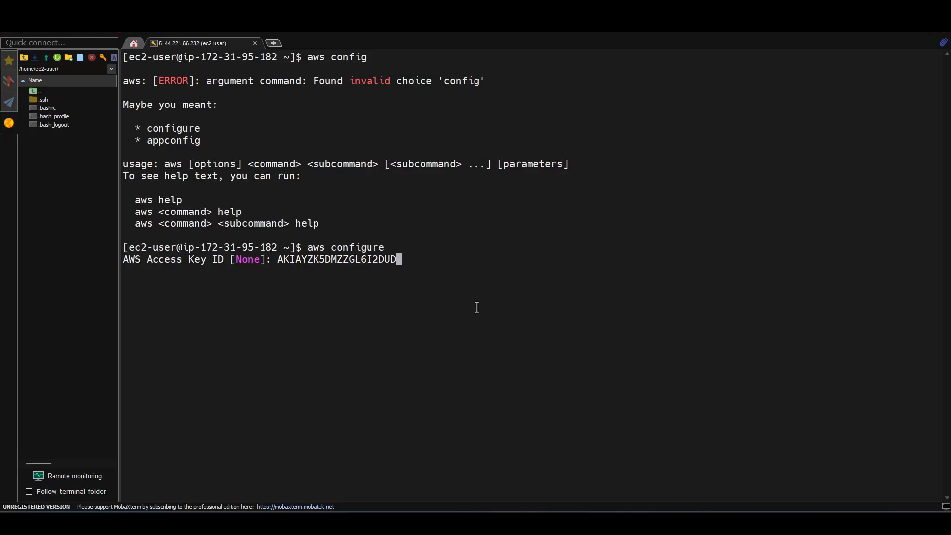
key("Return")
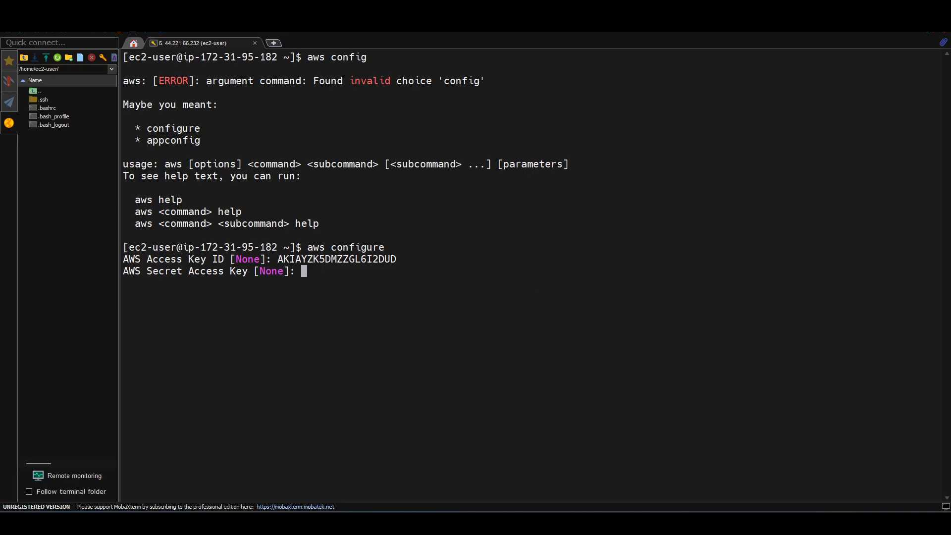
right_click(662, 356)
key("Return")
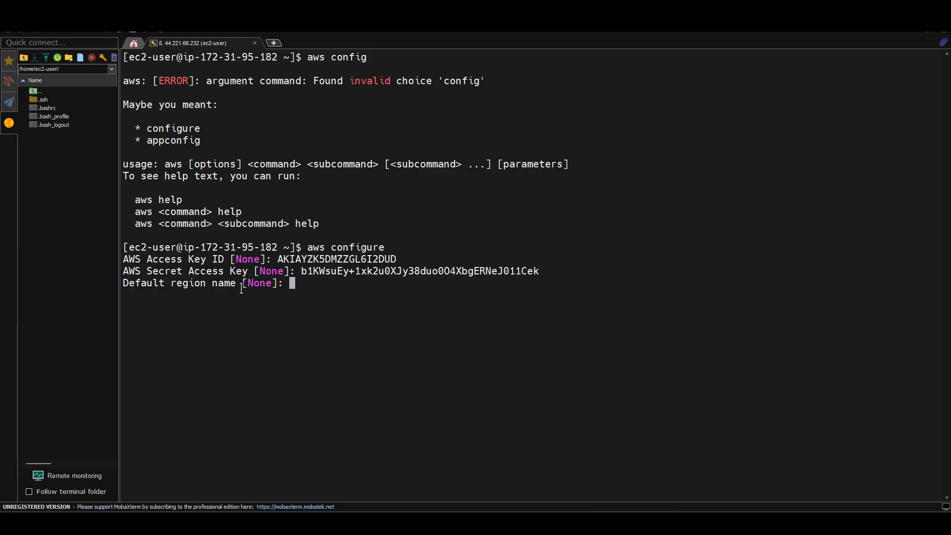
- Look up the region code in the AWS console's region list, set the CLI default region to us-east-1 and leave the output format empty
key("alt+Tab")
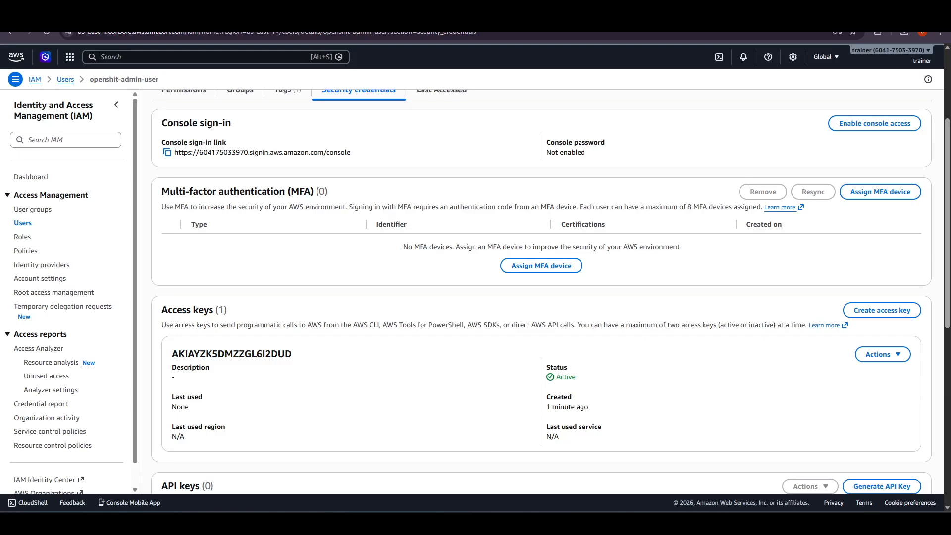
left_click(825, 58)
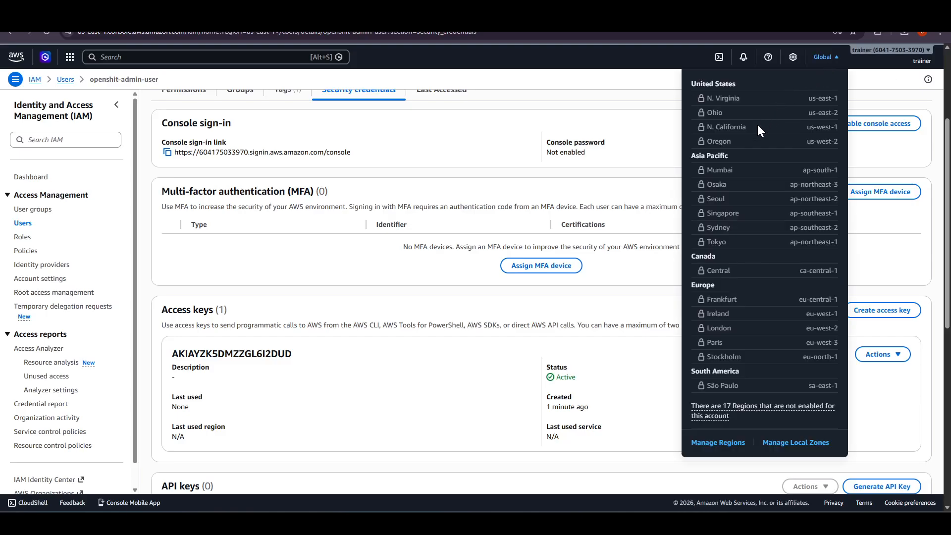
key("alt+Tab")
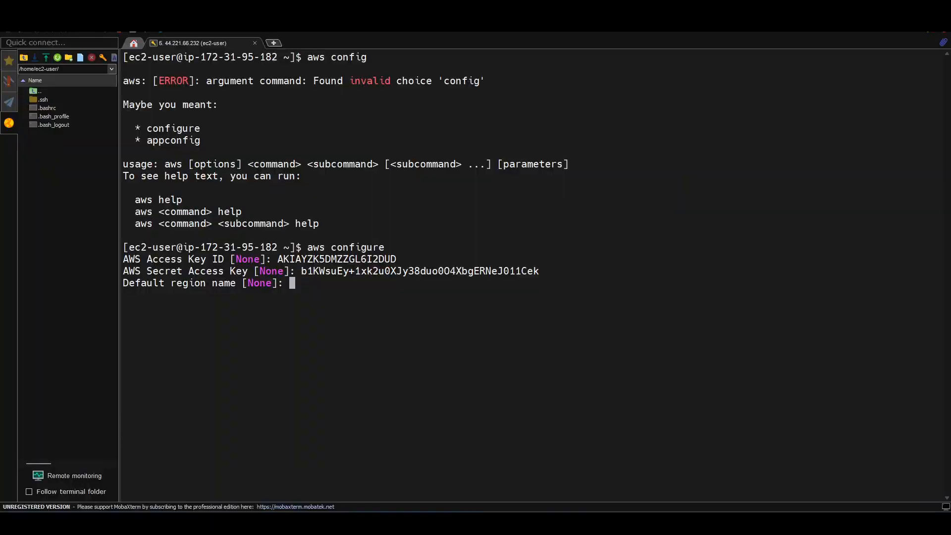
type("us-east-1")
key("BackSpace")
key("Return")
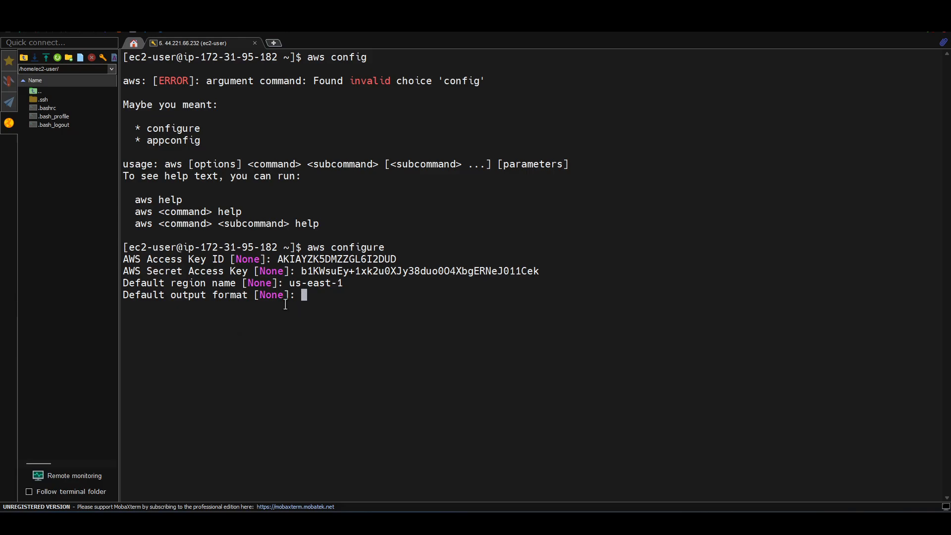
key("Return")
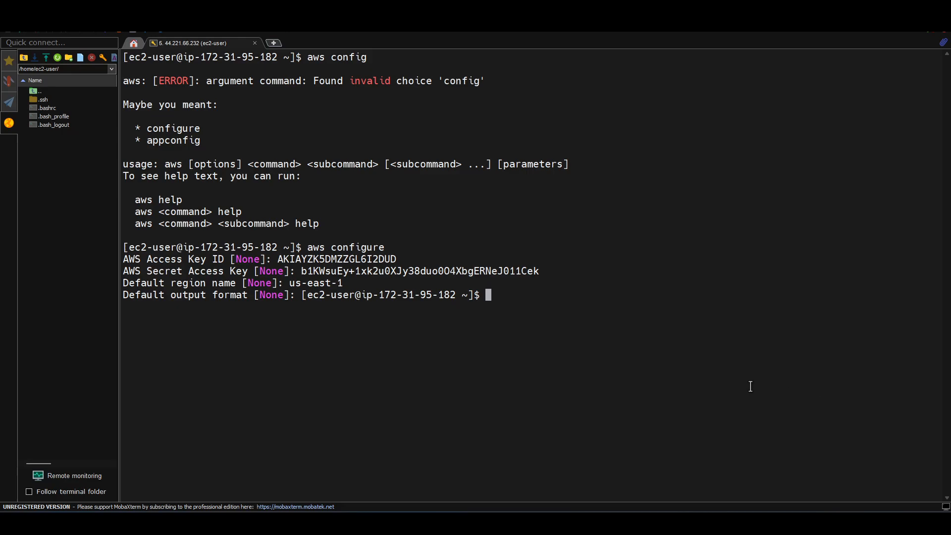
- Run aws sts get-caller-identity in the EC2 terminal to verify the configured credentials
type("aws sts get-caller-identity")
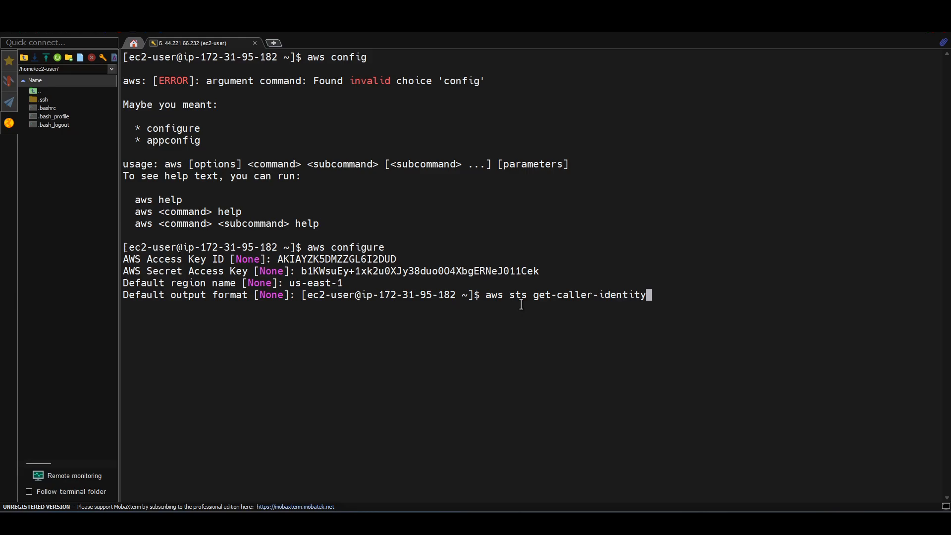
key("Return")
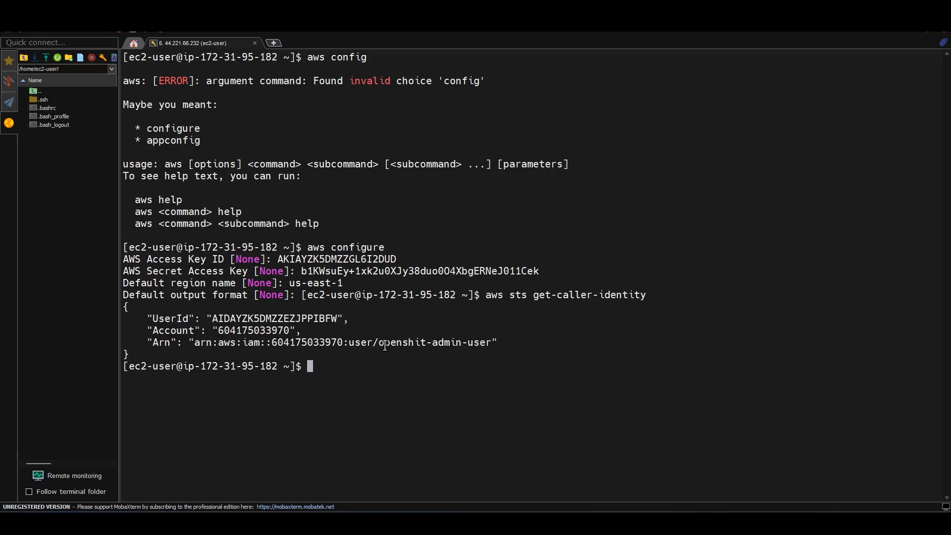
- Examine the returned user name in the ARN, compare the account number with the AWS console, and check the user ID
left_click_drag(385, 345, 487, 346)
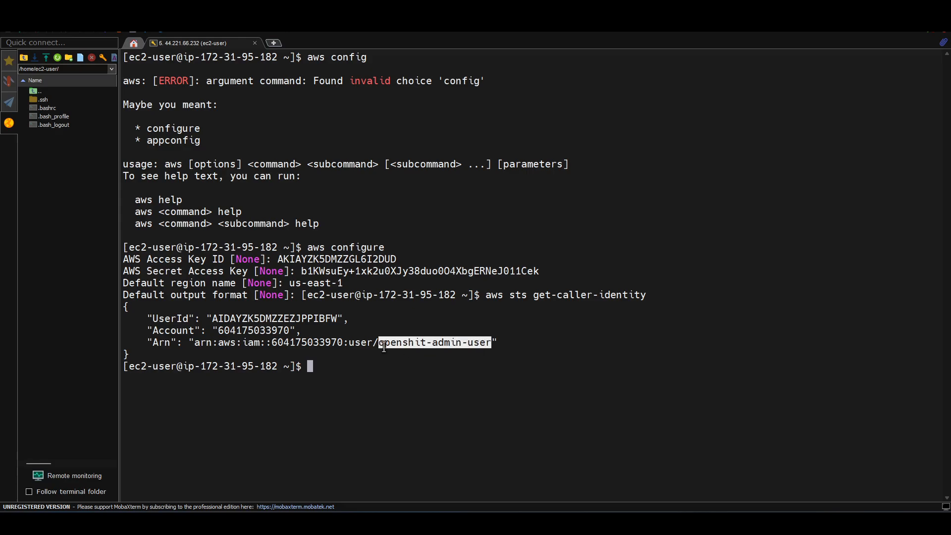
double_click(262, 331)
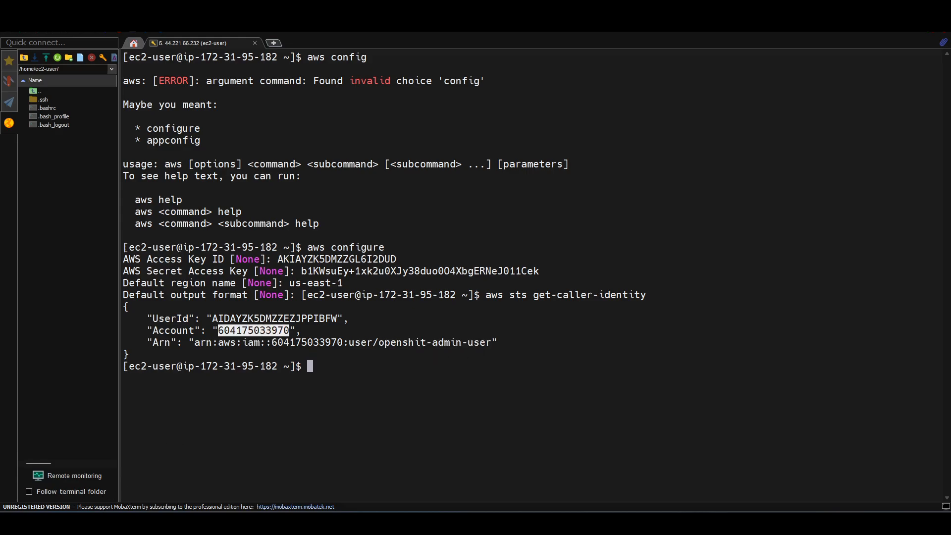
key("alt+Tab")
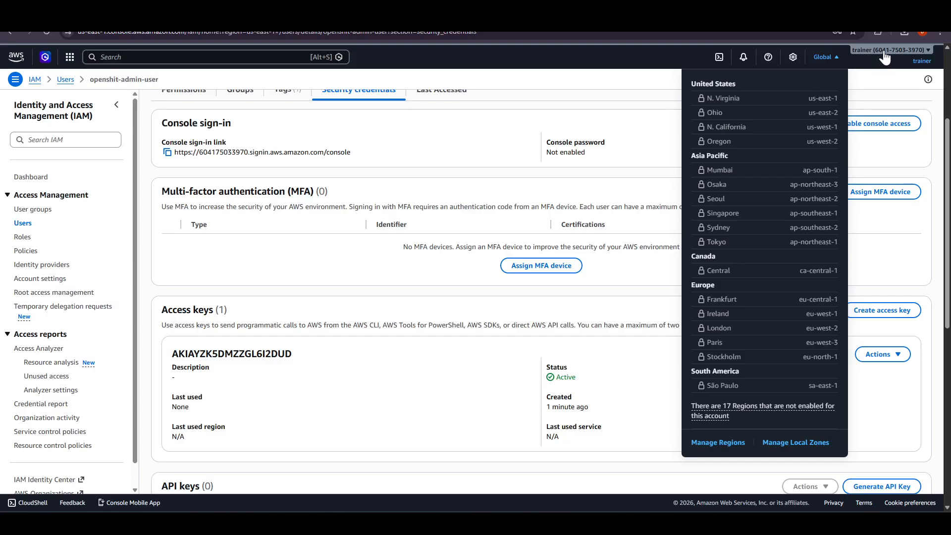
key("alt+Tab")
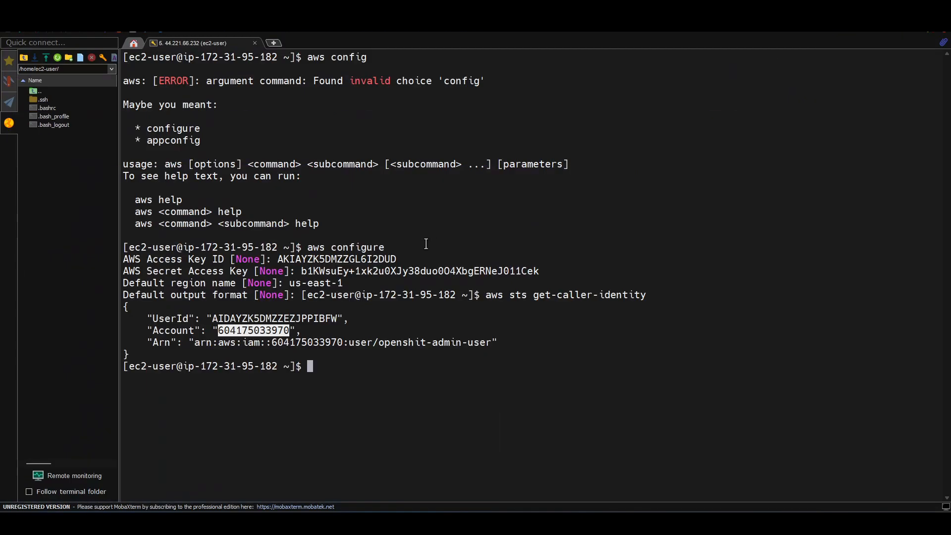
double_click(227, 317)
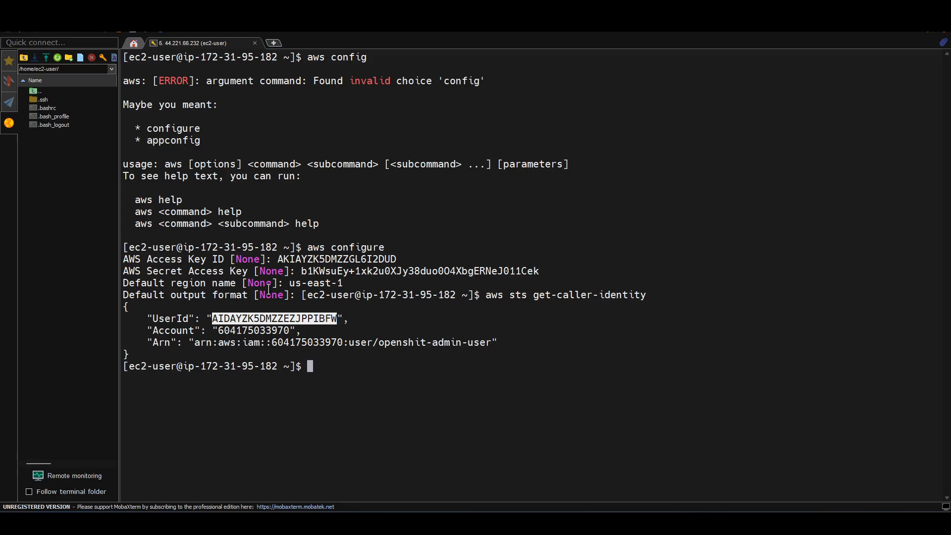
left_click(263, 314)
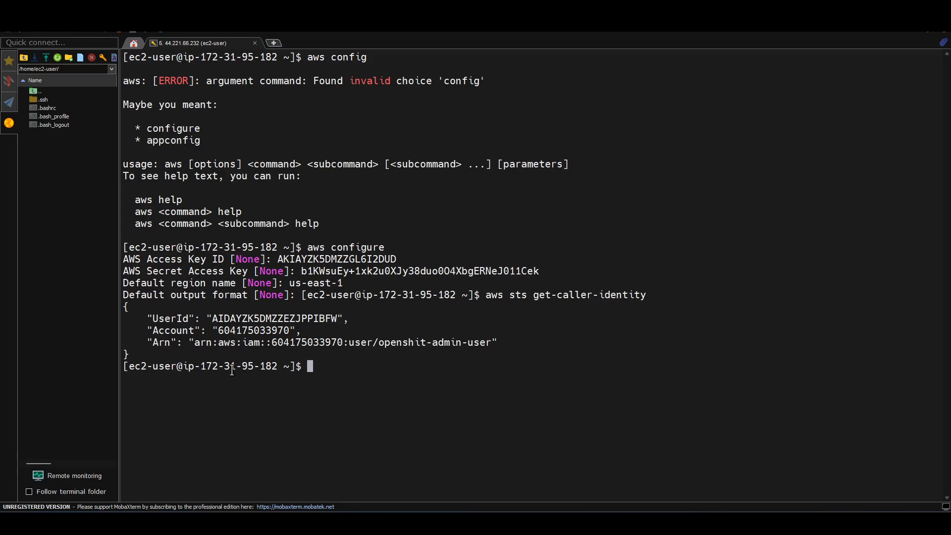